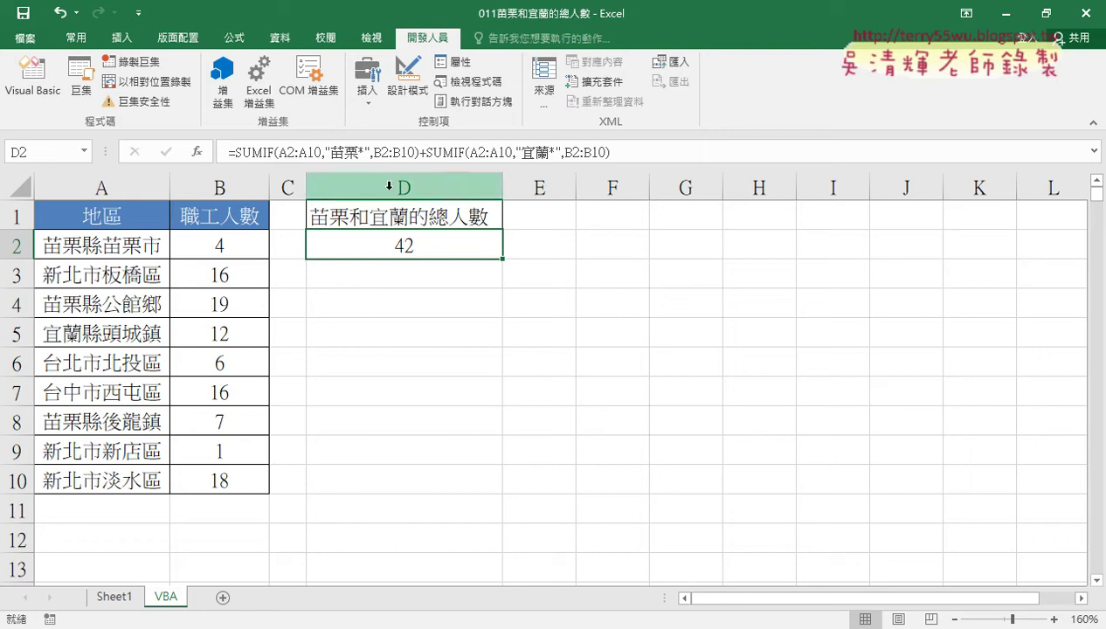
- Inspect D2's SUMIF formula and its 苗栗* criterion, then leave it unchanged
left_click(423, 155)
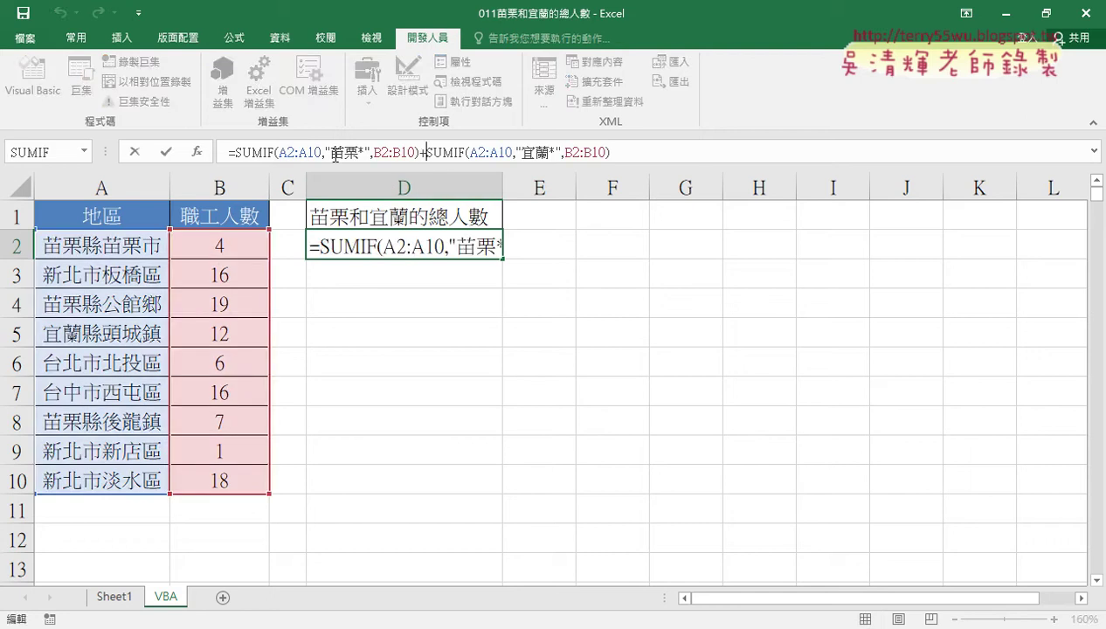
left_click(329, 152)
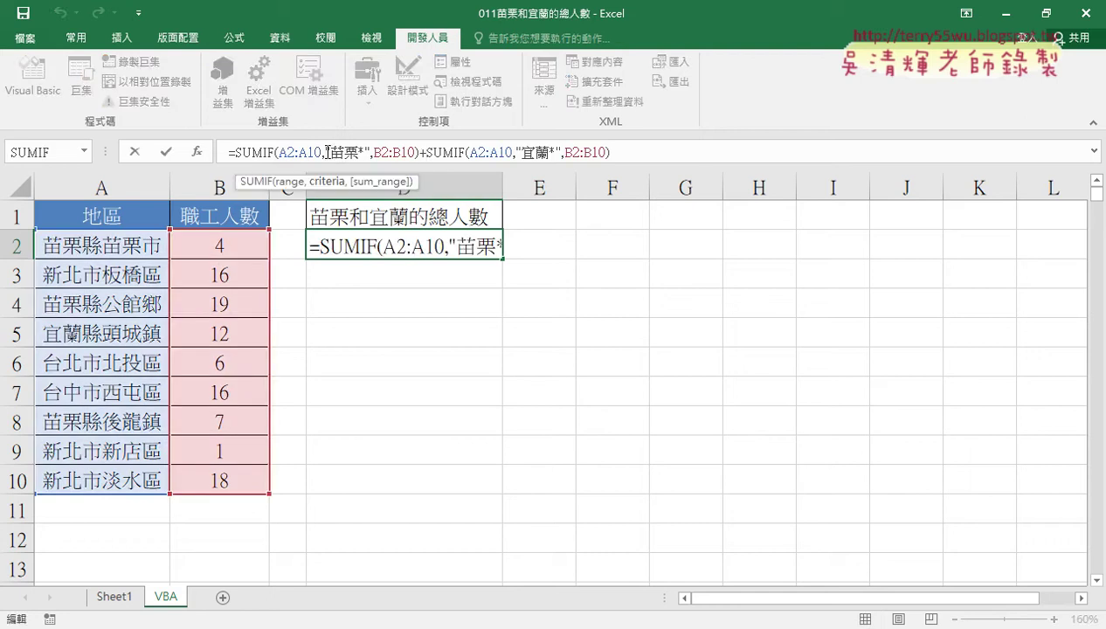
left_click_drag(325, 153, 359, 153)
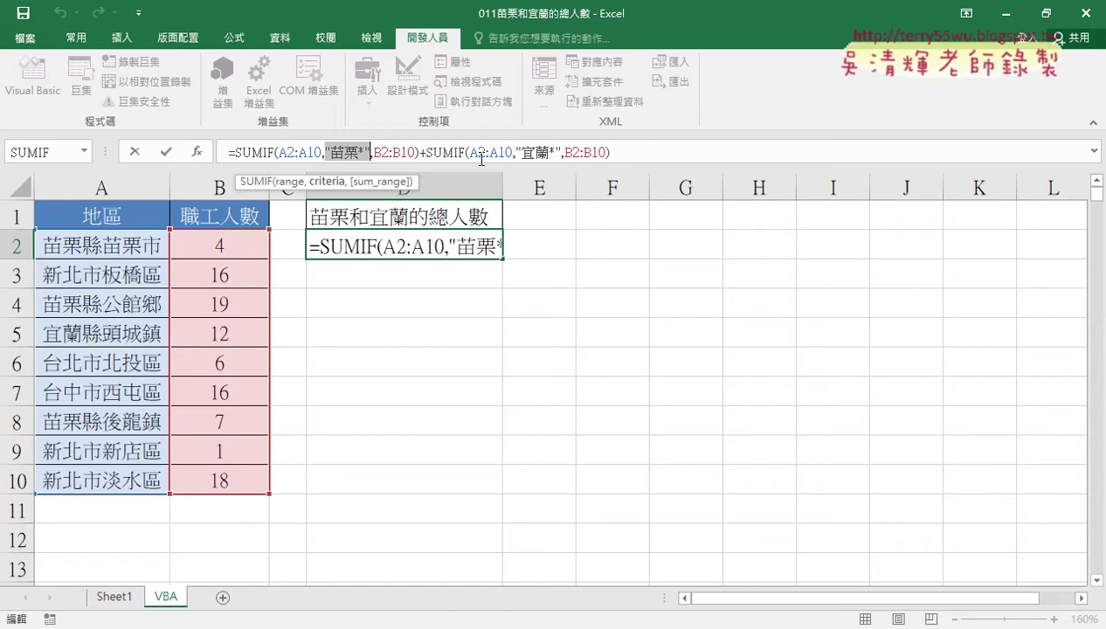
left_click(423, 152)
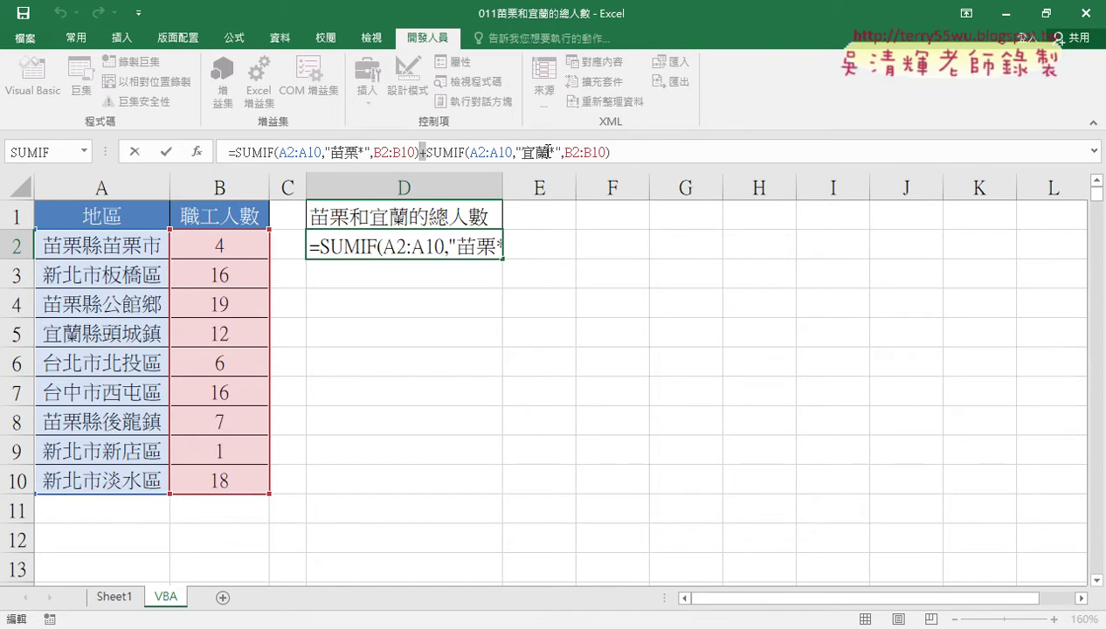
left_click(135, 154)
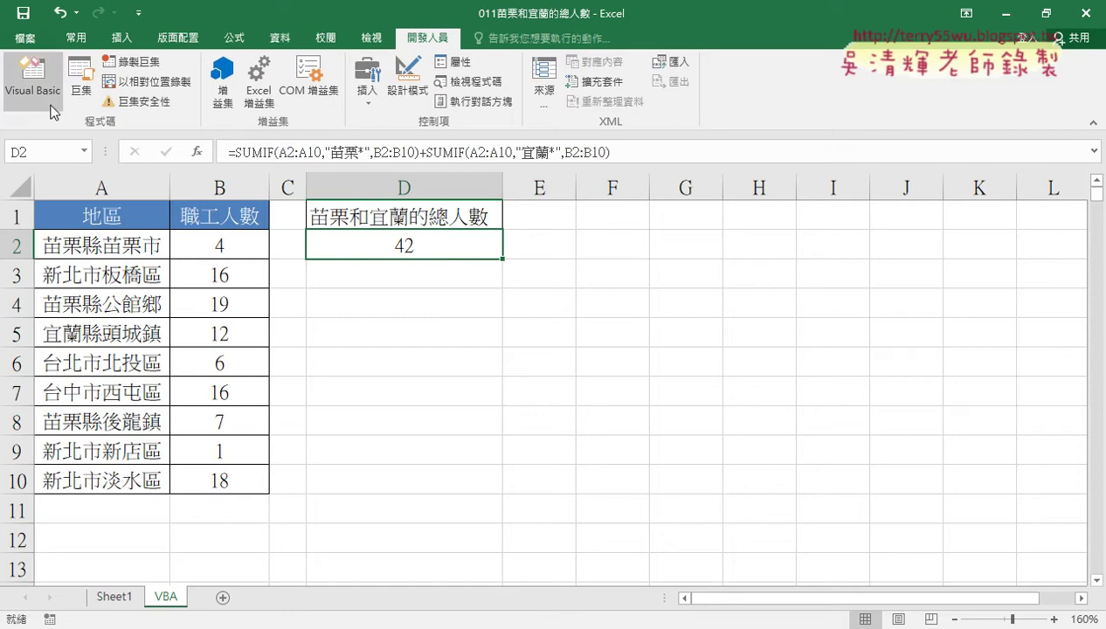
- Back on the VBA sheet, delete D2's formula and its value 42
left_click(114, 598)
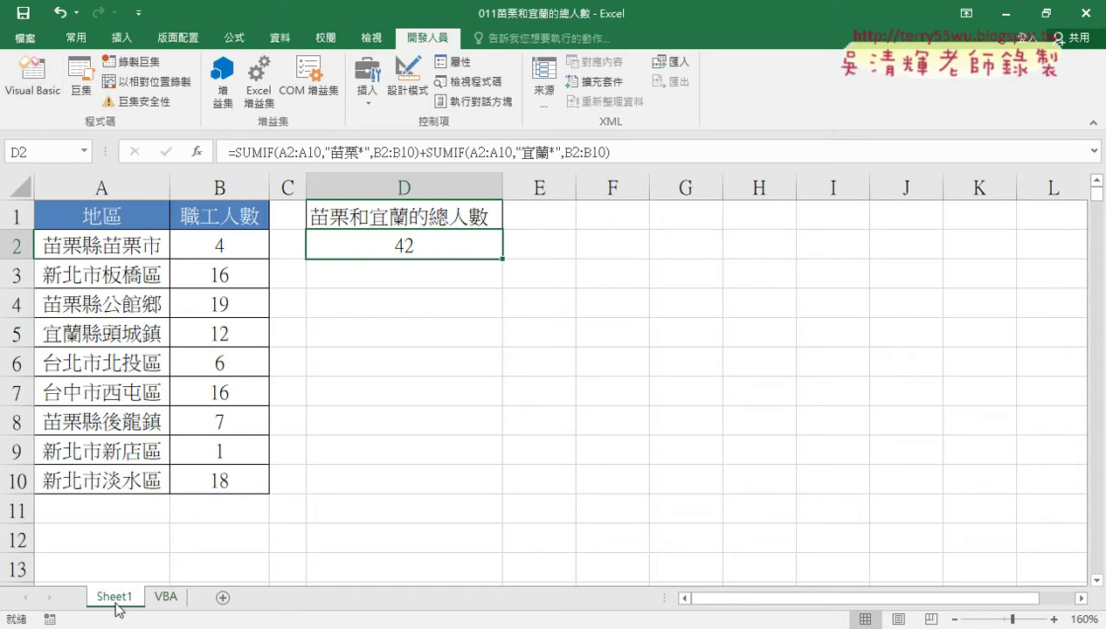
left_click(169, 600)
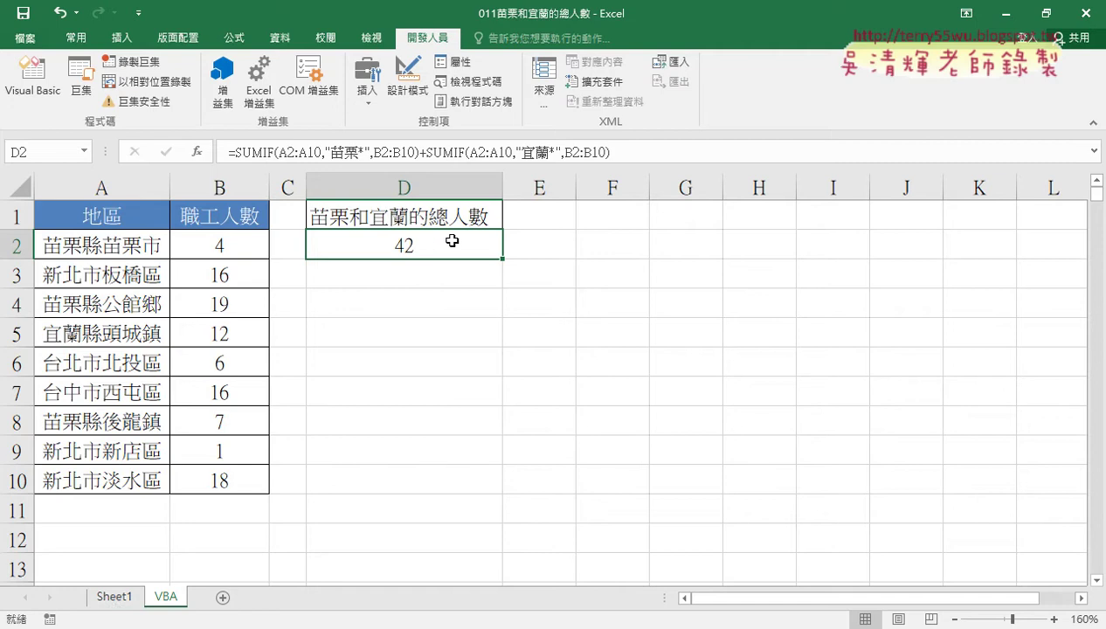
key("Delete")
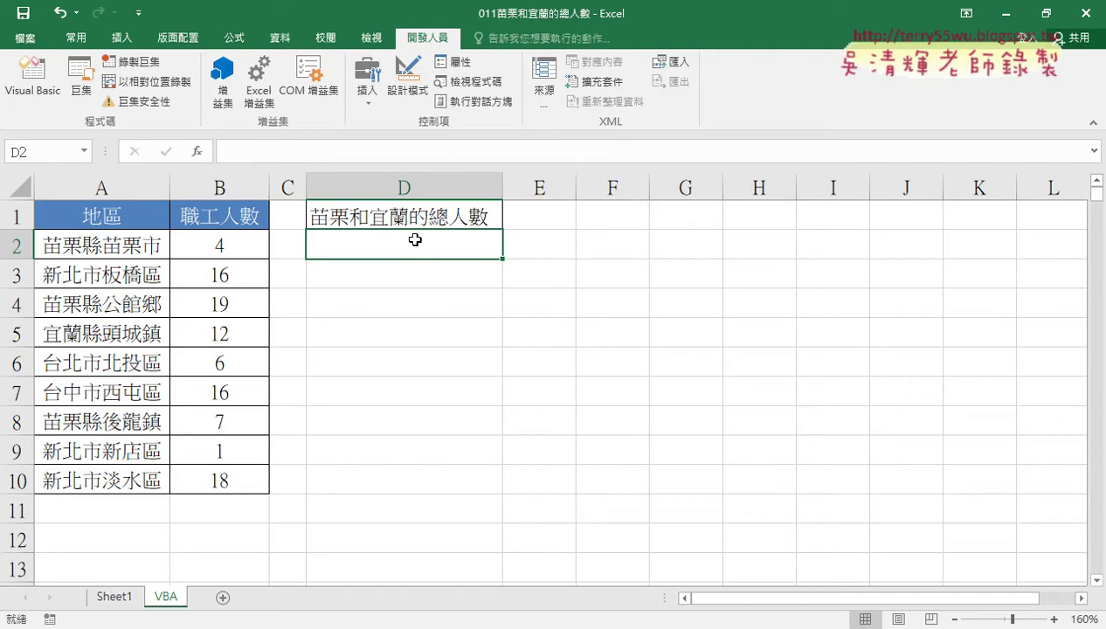
- In the VBA editor, insert a new Module1 into the 011 workbook's project and widen the code area
left_click(39, 94)
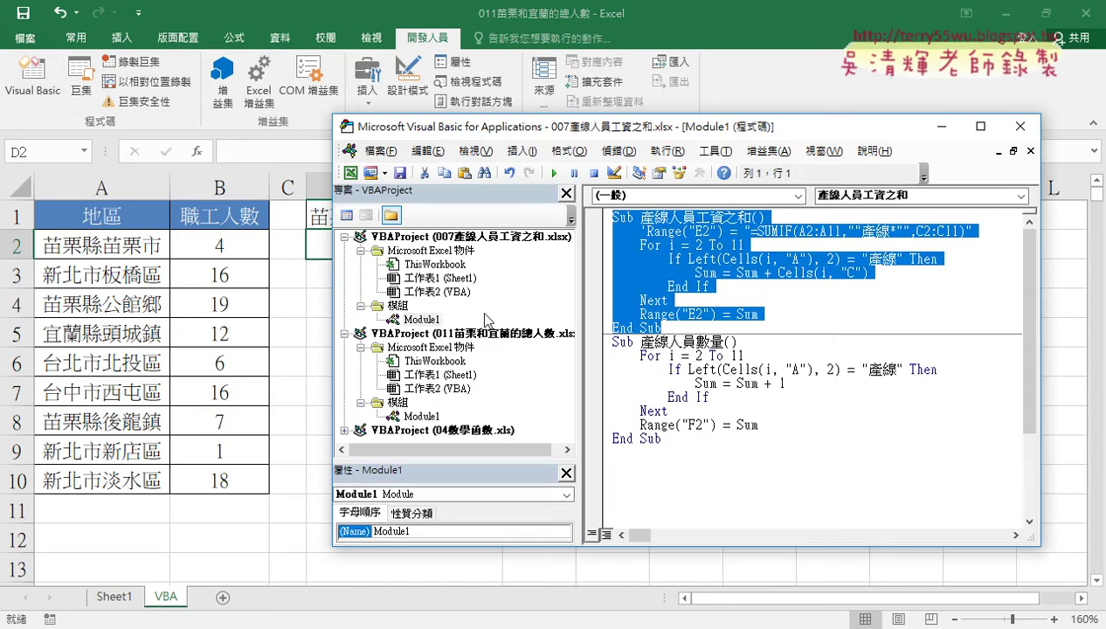
left_click(485, 333)
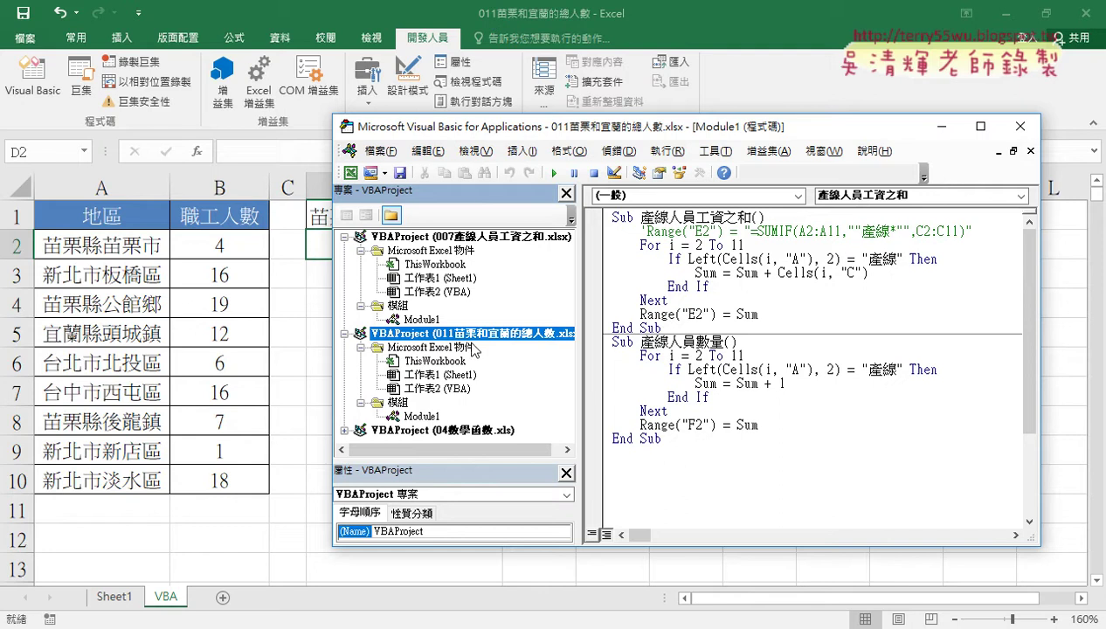
left_click(422, 417)
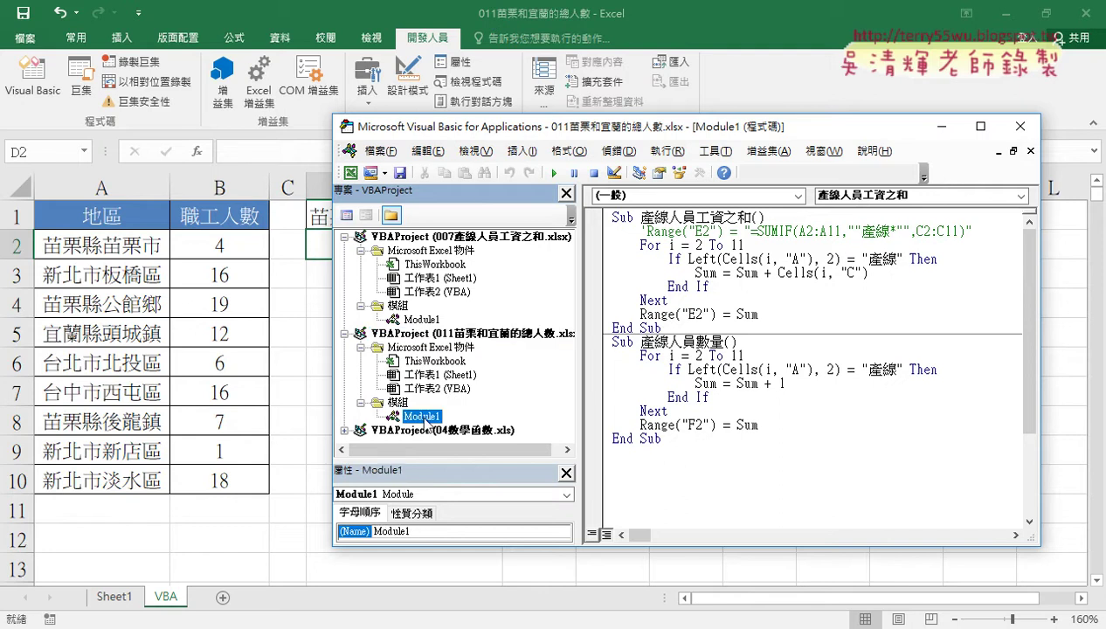
right_click(423, 374)
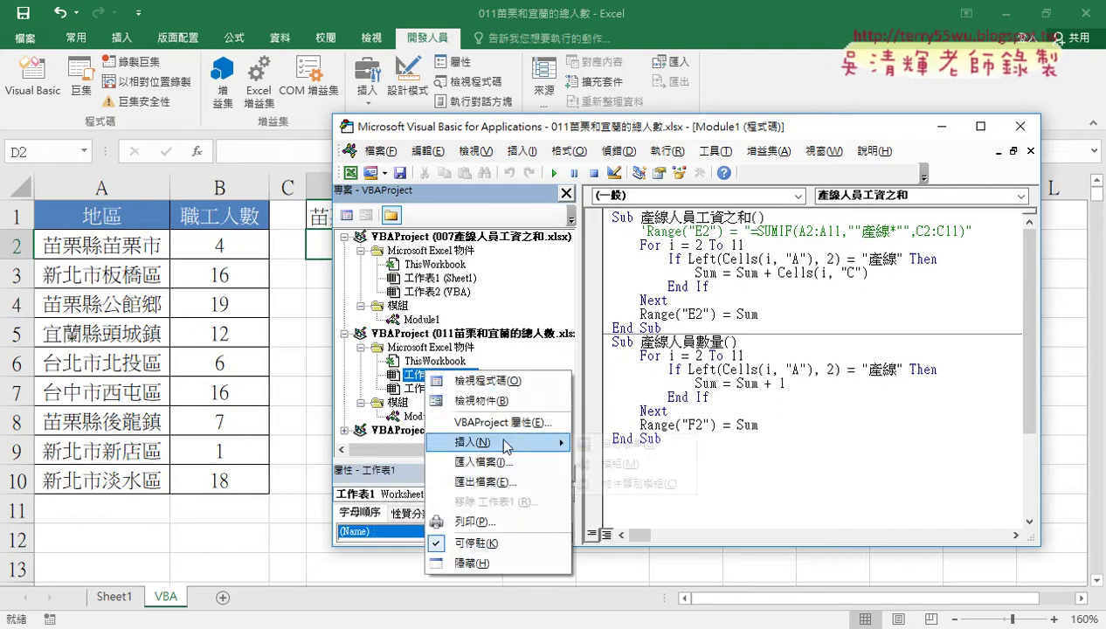
left_click(612, 462)
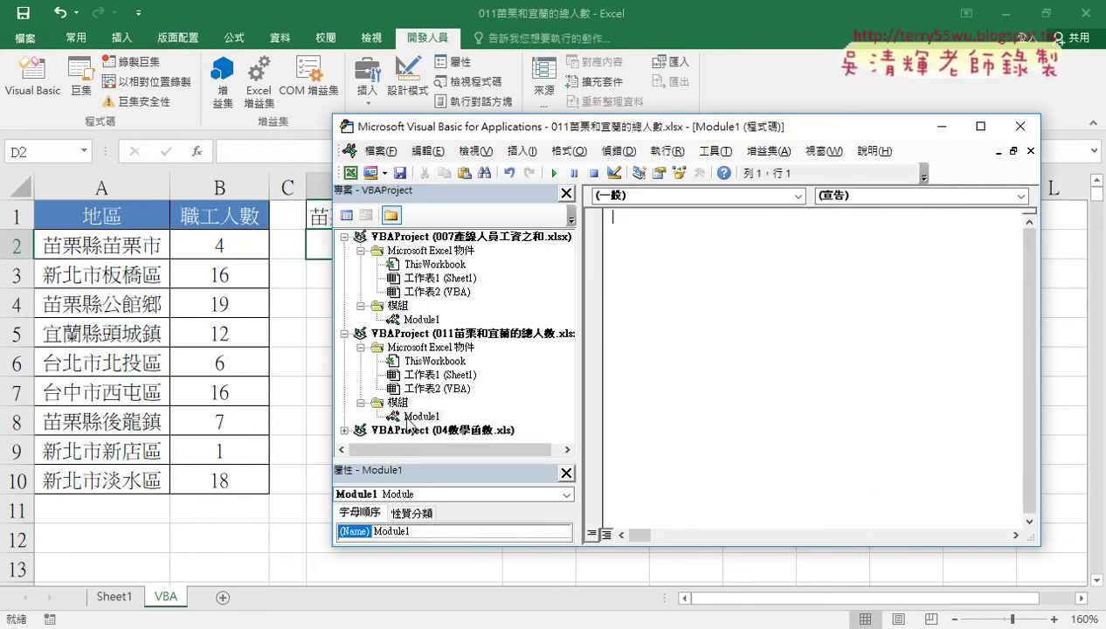
left_click_drag(579, 306, 540, 309)
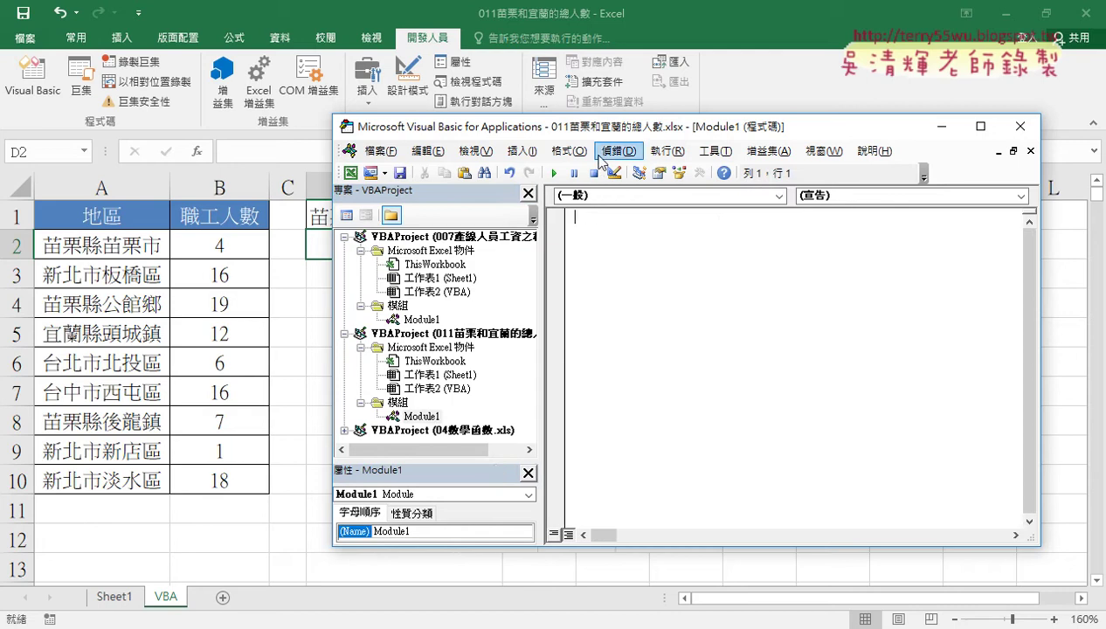
left_click_drag(604, 139, 758, 143)
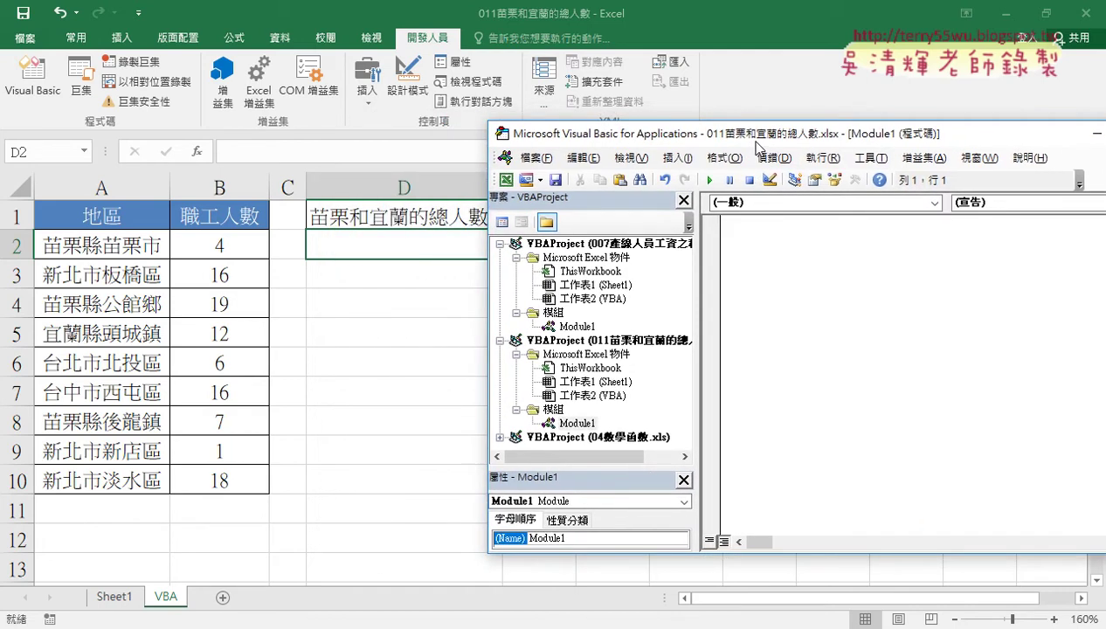
- Copy the 產線人員工資之和 macro from 007's Module1 into 011's empty Module1
double_click(576, 327)
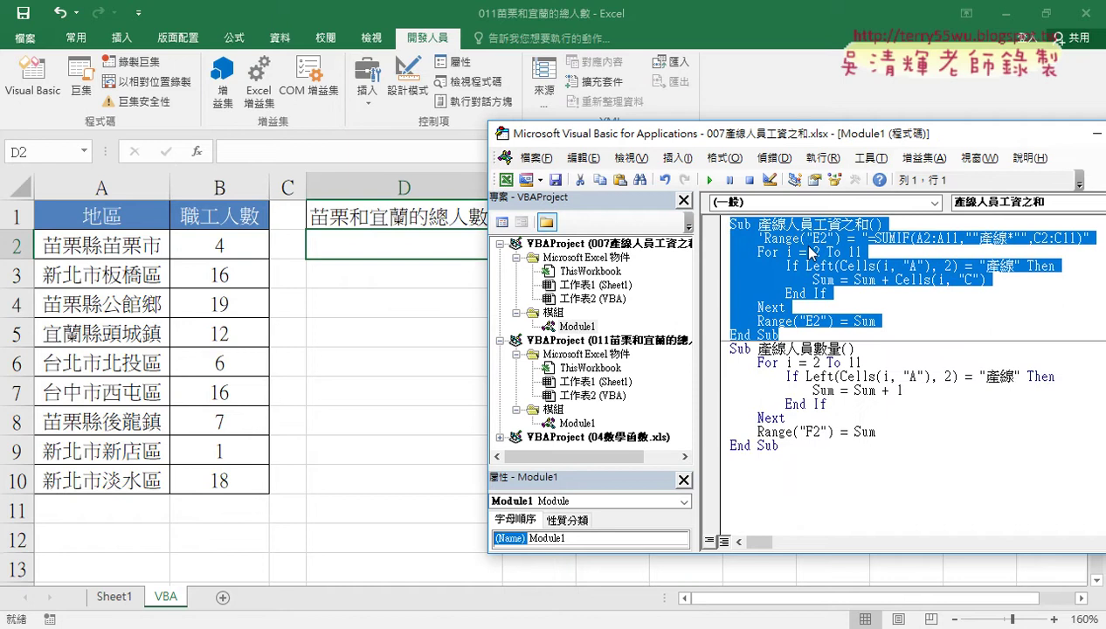
right_click(809, 247)
left_click(827, 278)
double_click(577, 423)
right_click(787, 281)
left_click(801, 332)
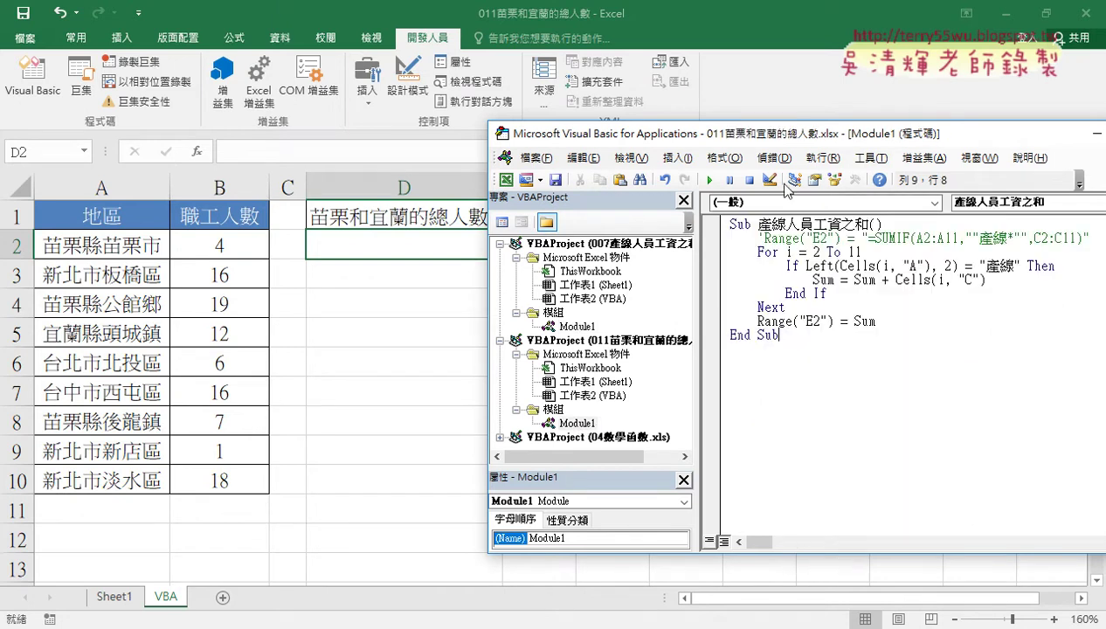
left_click_drag(761, 140, 536, 279)
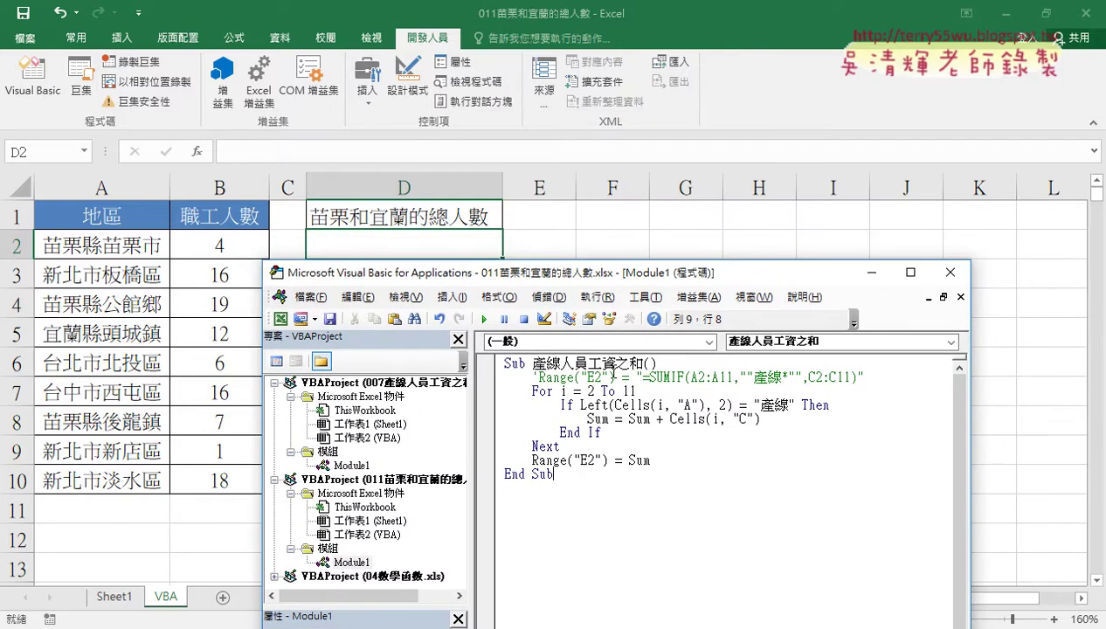
- Rename the macro to 苗栗和宜蘭的總人數, copying the name from D1's heading
left_click(395, 219)
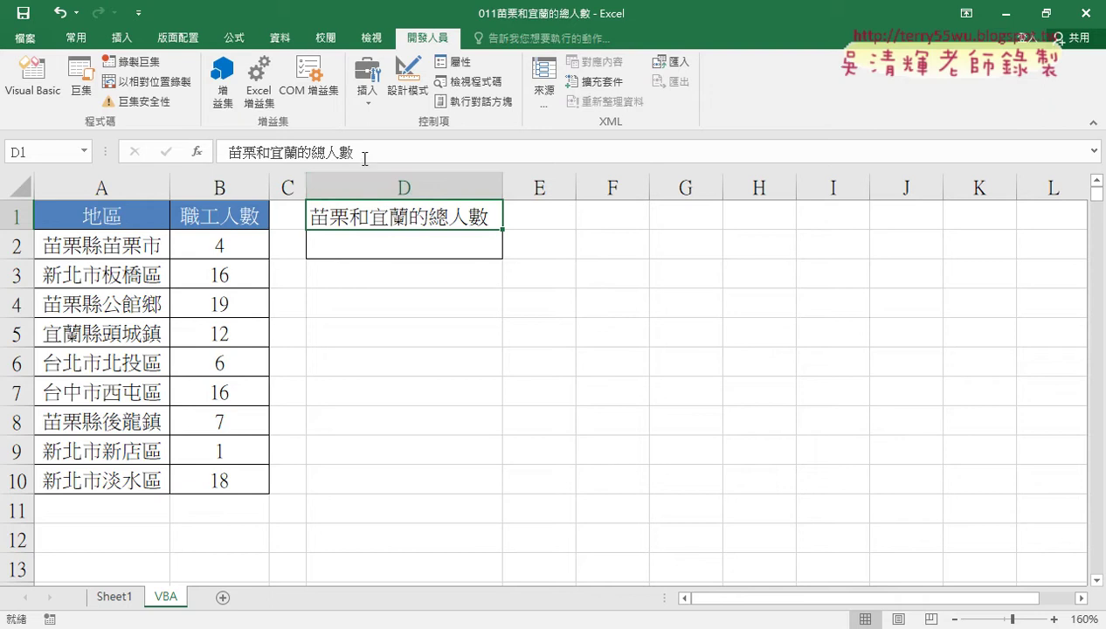
left_click_drag(355, 152, 229, 152)
right_click(251, 154)
left_click(282, 188)
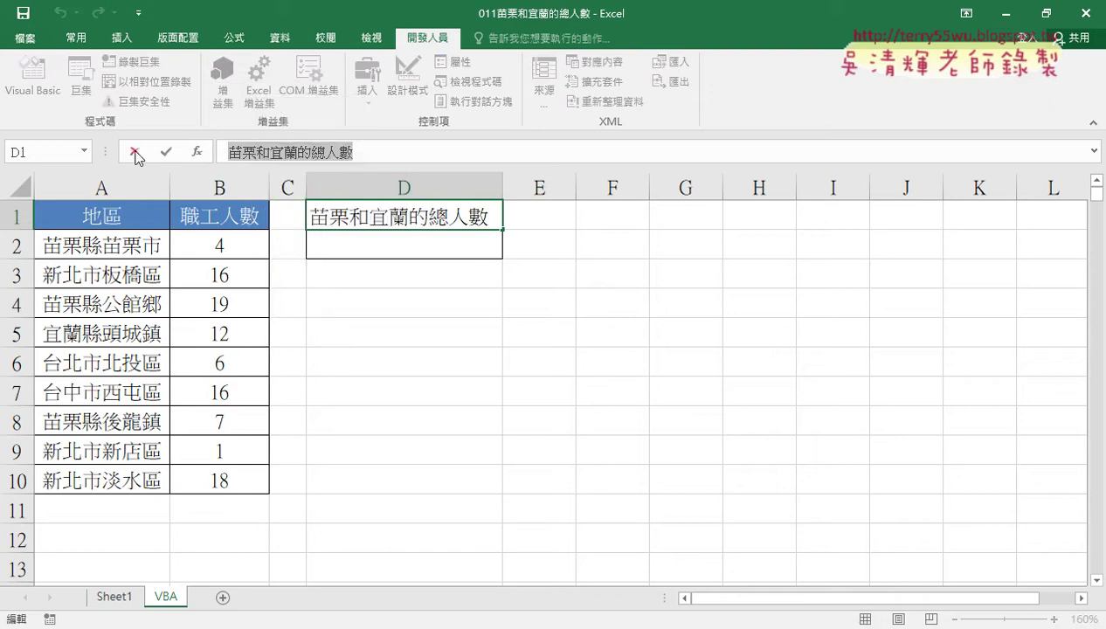
left_click(134, 152)
left_click(34, 77)
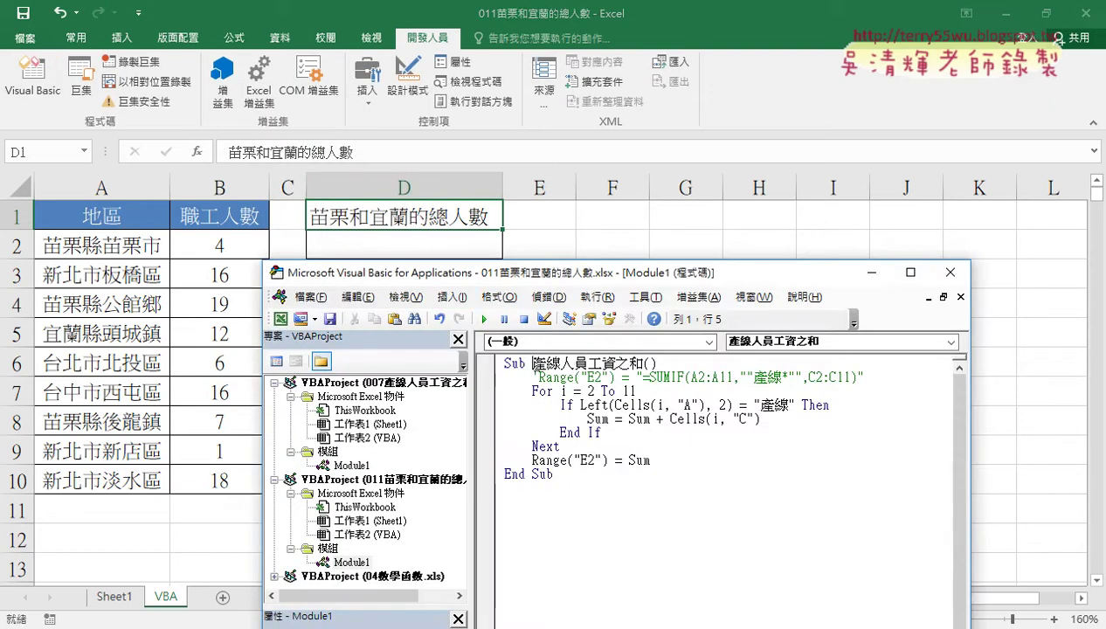
left_click_drag(533, 363, 645, 363)
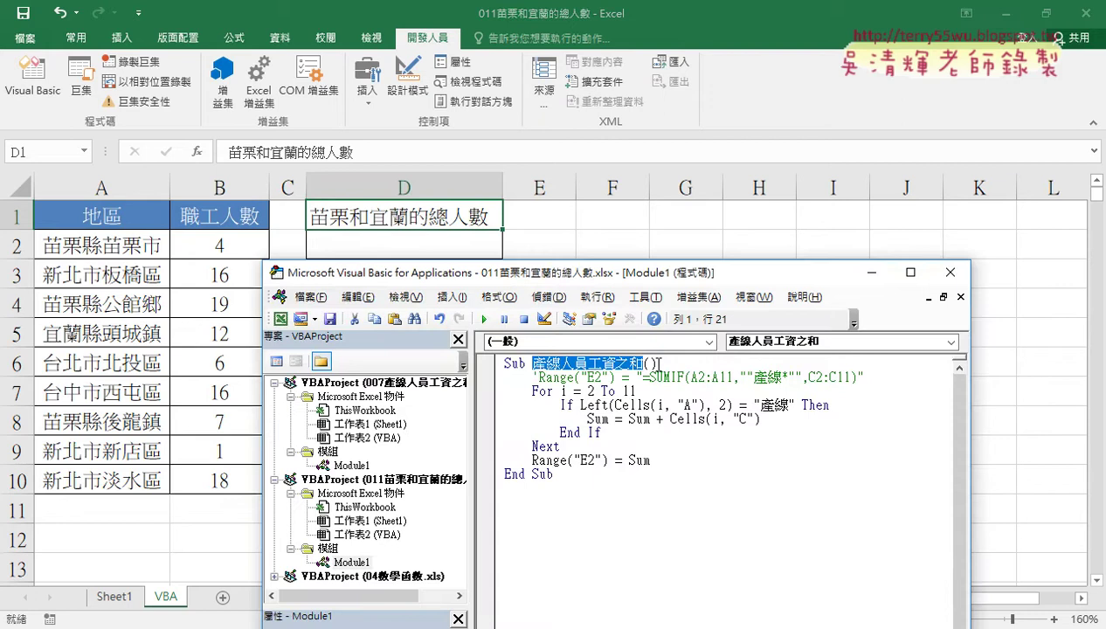
key("ctrl+v")
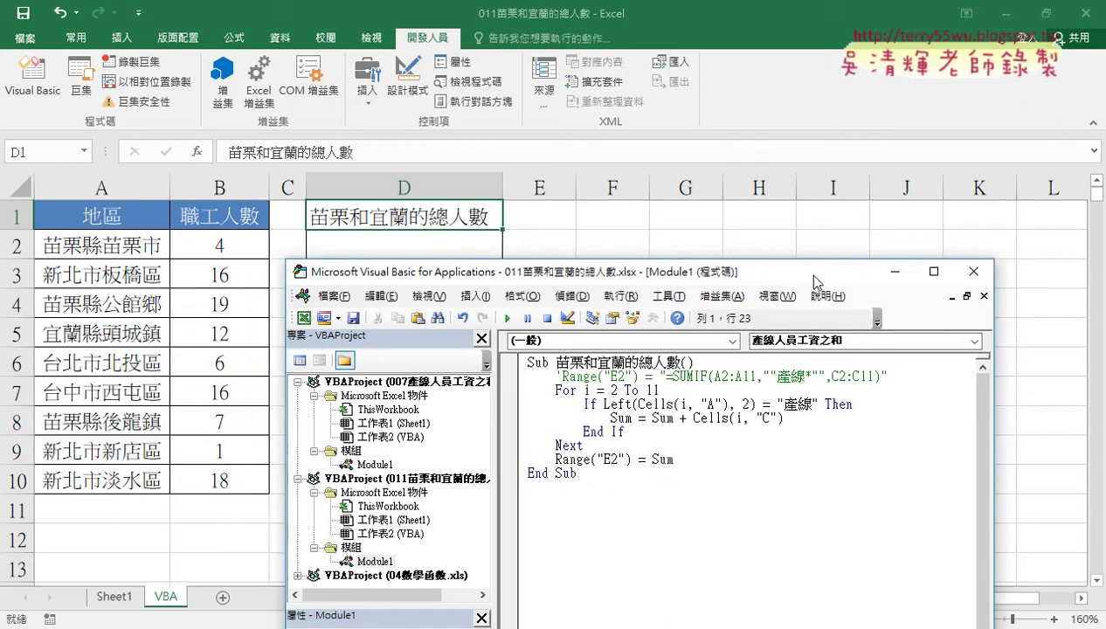
left_click_drag(794, 281, 835, 280)
- Delete the commented-out SUMIF line and change the loop limit's last digit to 0
left_click_drag(900, 376, 523, 367)
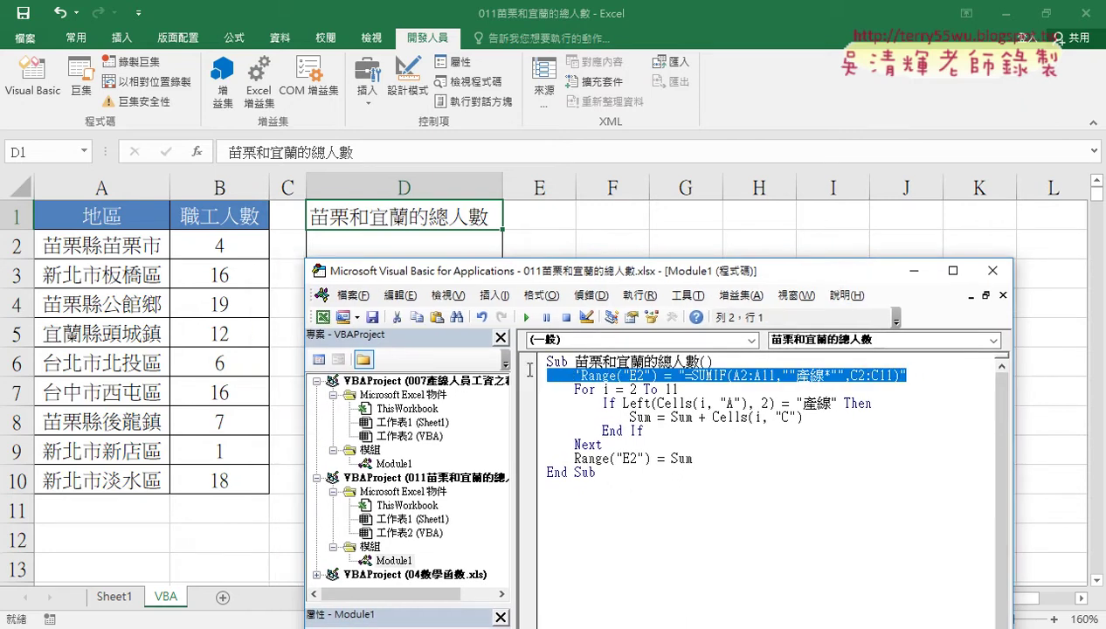
key("Delete")
key("Delete")
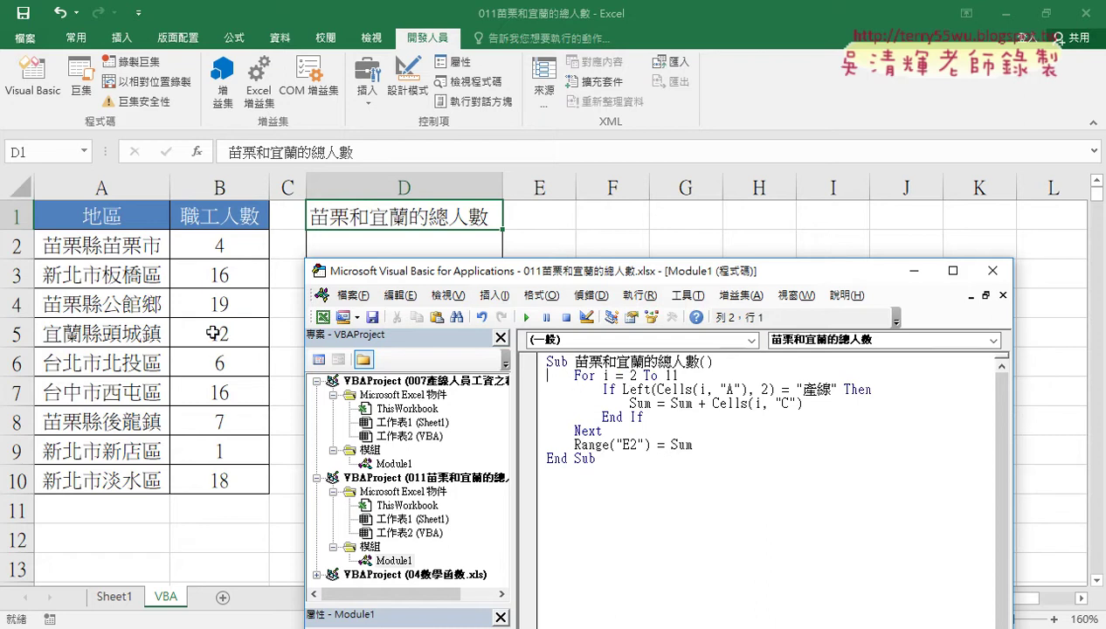
left_click(676, 375)
key("BackSpace")
type("0")
- Replace "產線" with "苗栗" in the If line's Left comparison
left_click_drag(623, 388, 838, 388)
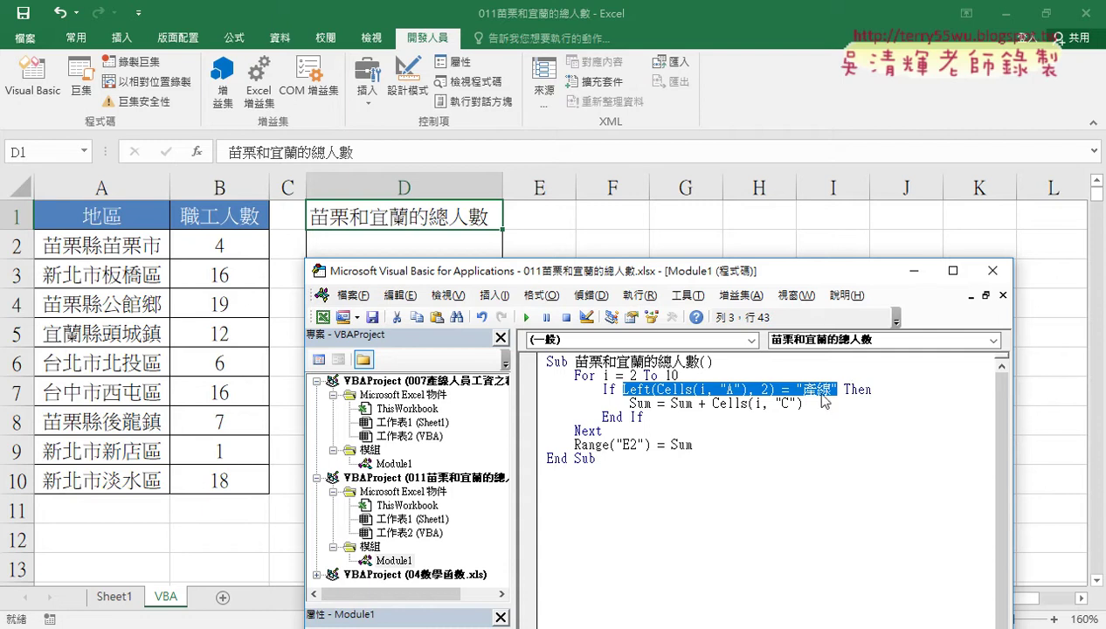
left_click_drag(515, 406, 367, 409)
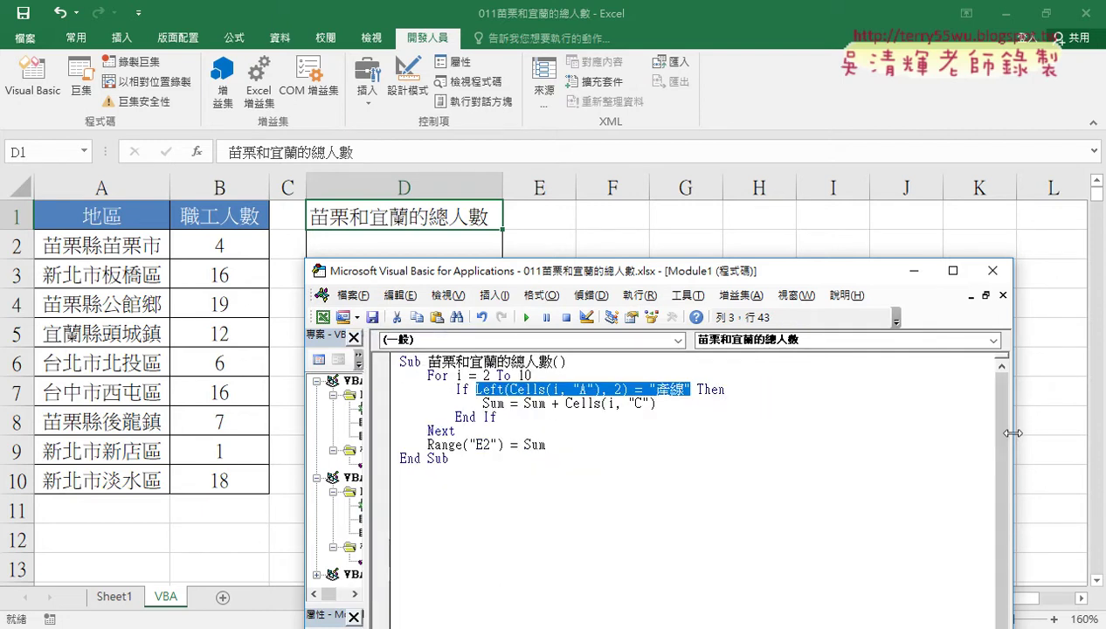
left_click_drag(1011, 434, 1067, 428)
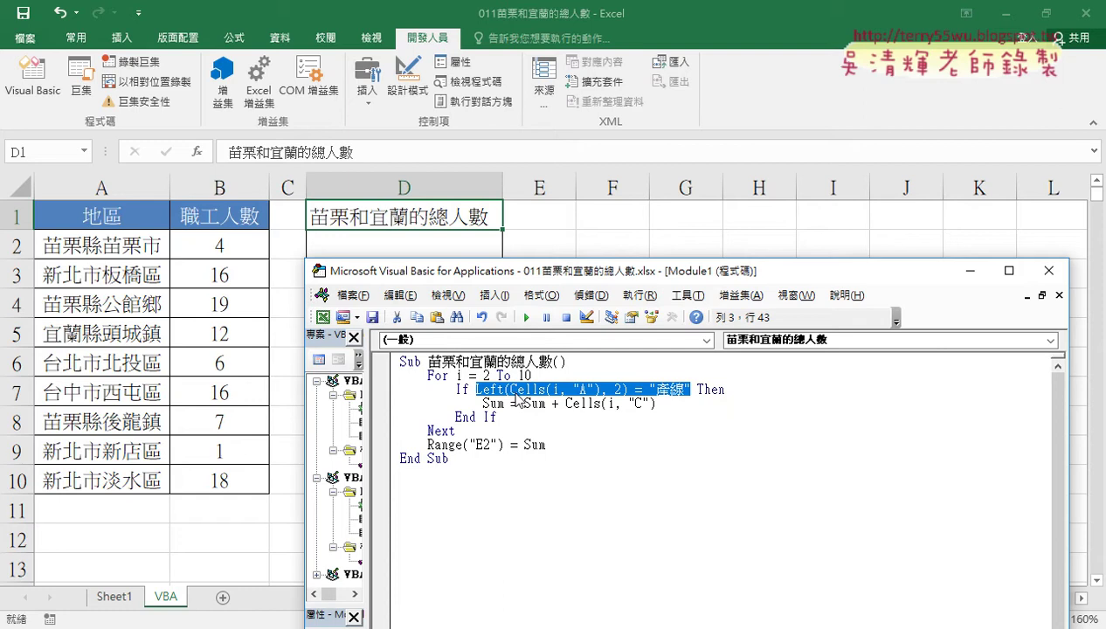
left_click(545, 391)
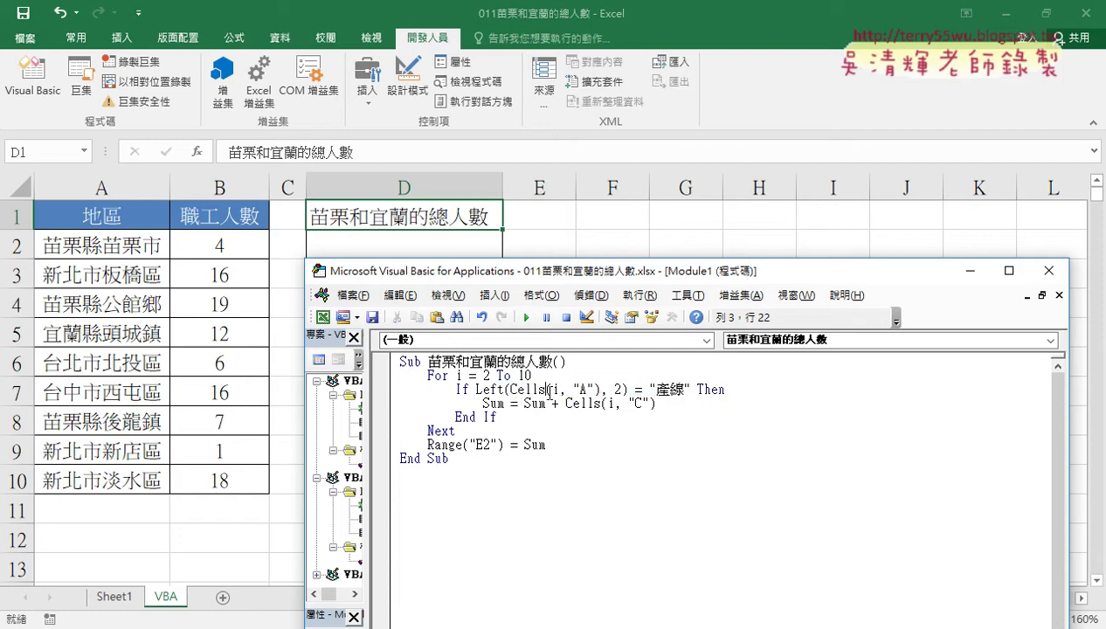
left_click_drag(654, 390, 682, 391)
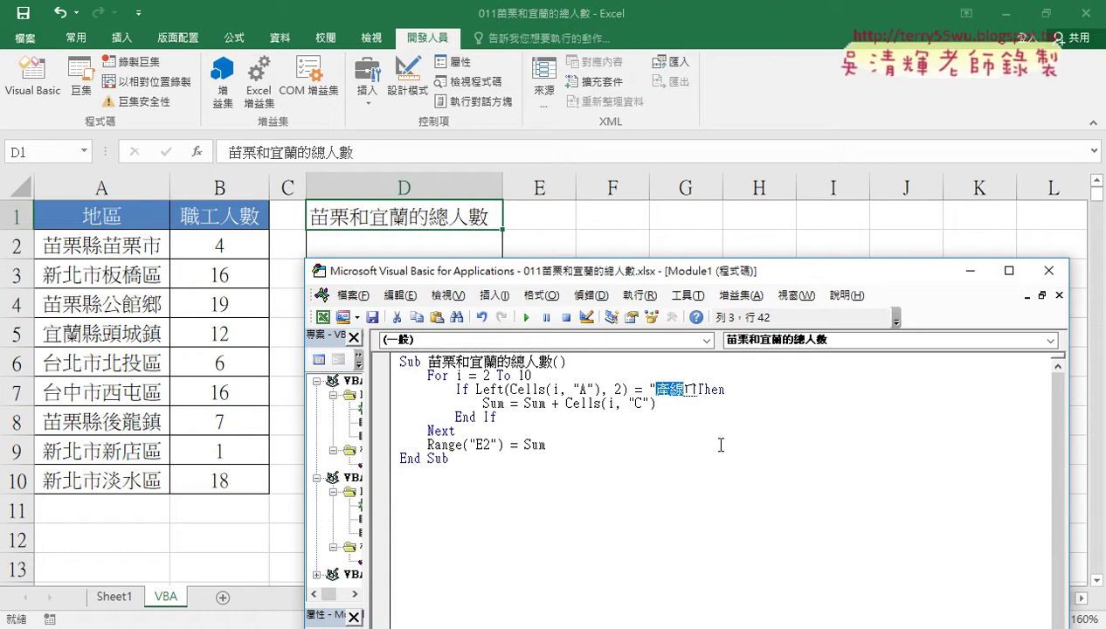
type("苗ㄌㄧˋ")
key("Return")
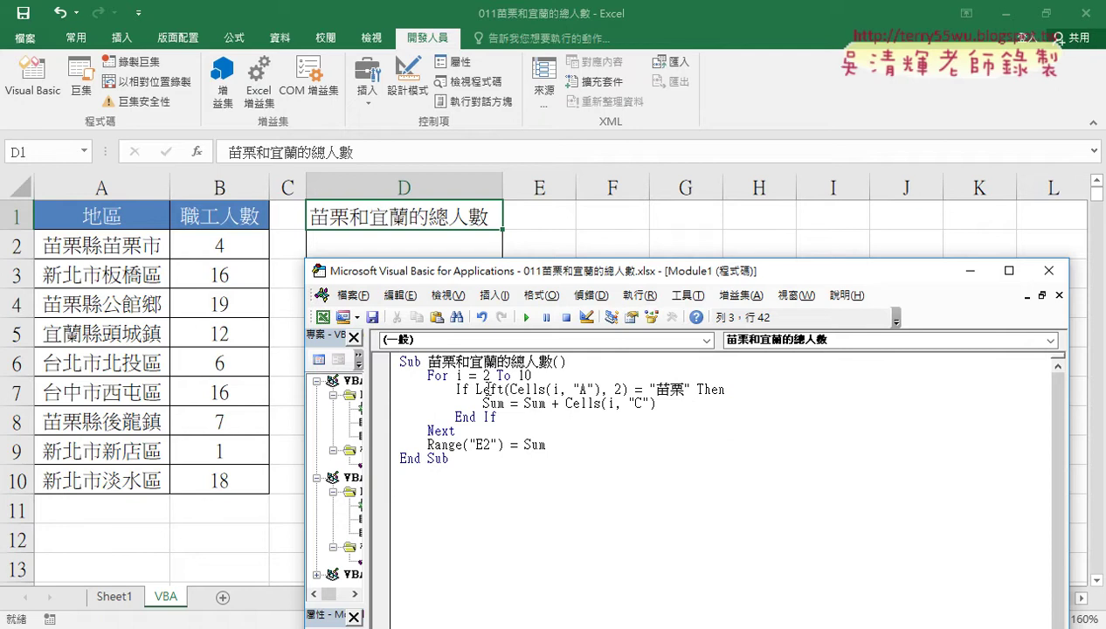
left_click_drag(478, 389, 510, 389)
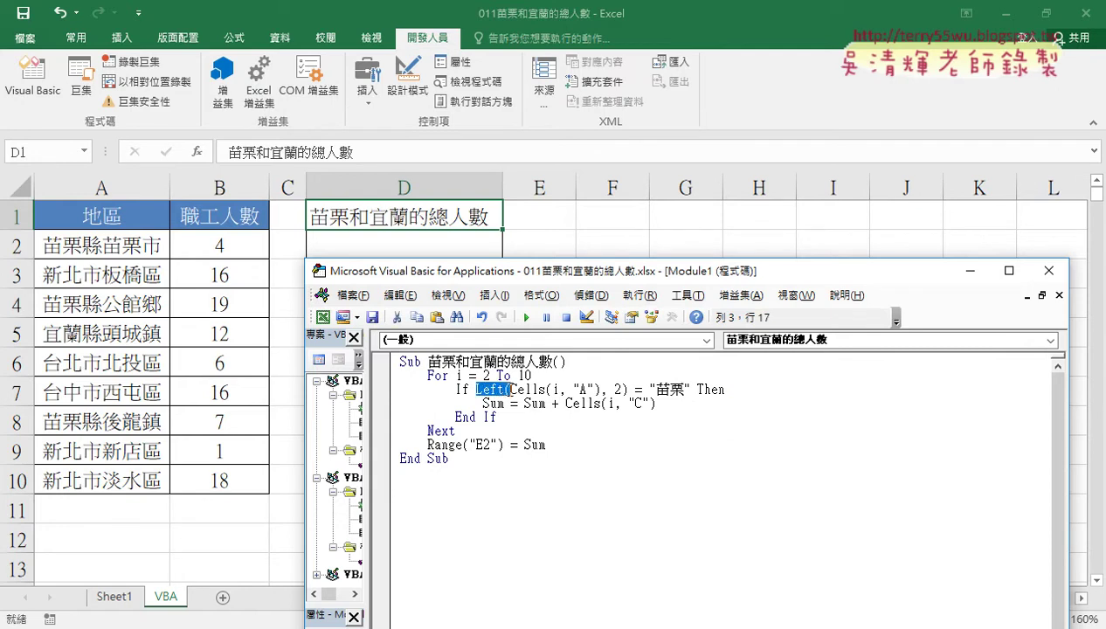
left_click(688, 391)
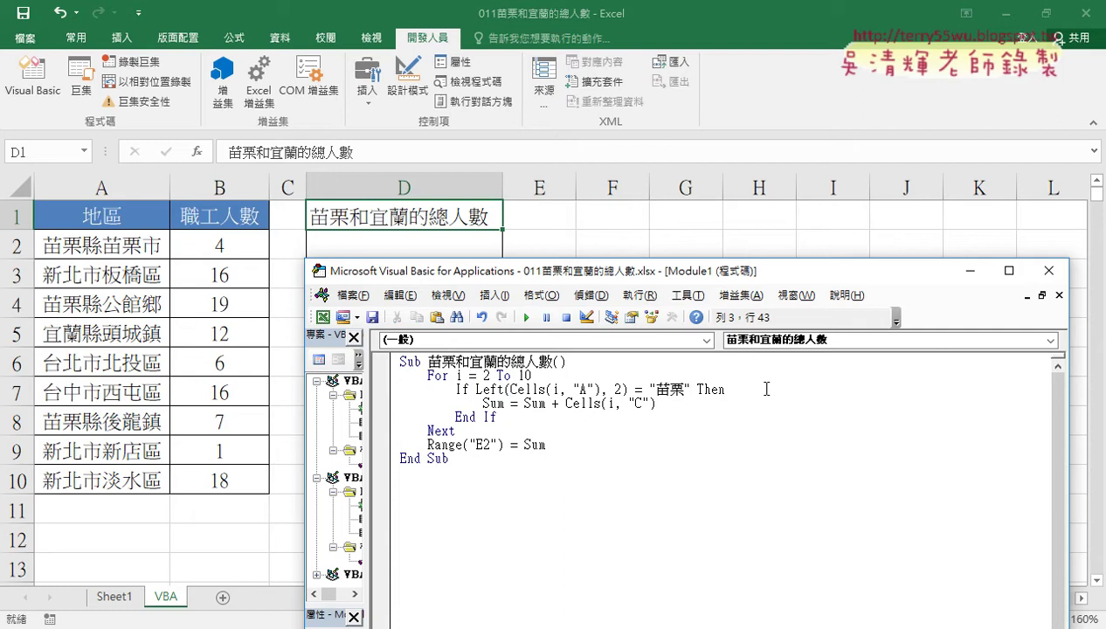
- Add "or" plus a second Left(Cells(i, "A"), 2) comparison testing for "宜蘭"
key("Right")
type("ㄊ")
key("shift")
type("r")
left_click_drag(477, 389, 719, 394)
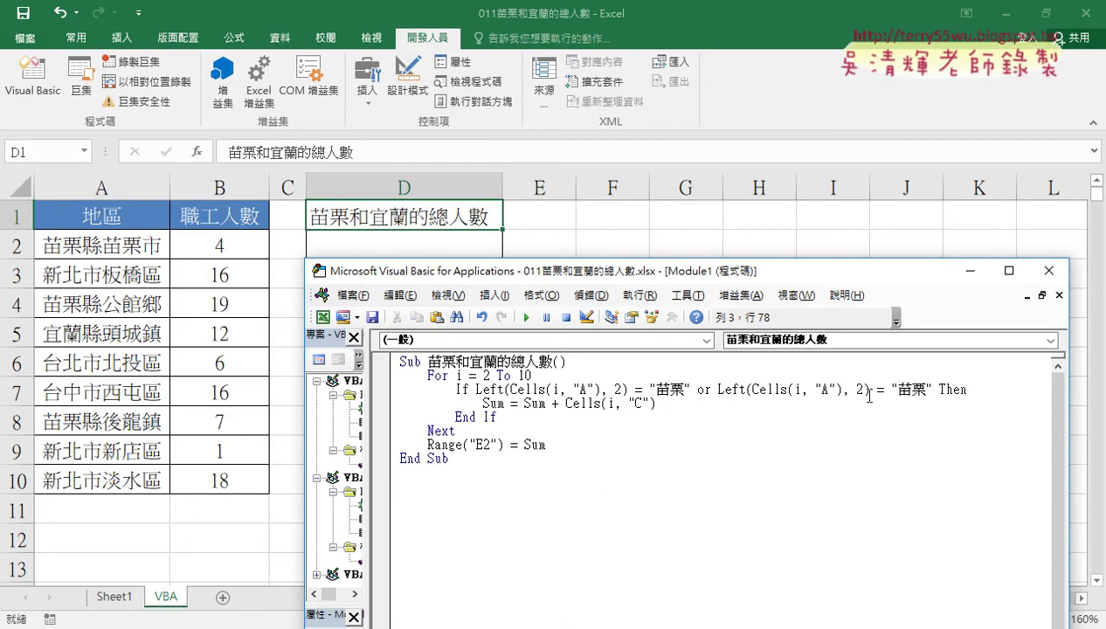
left_click_drag(897, 390, 926, 390)
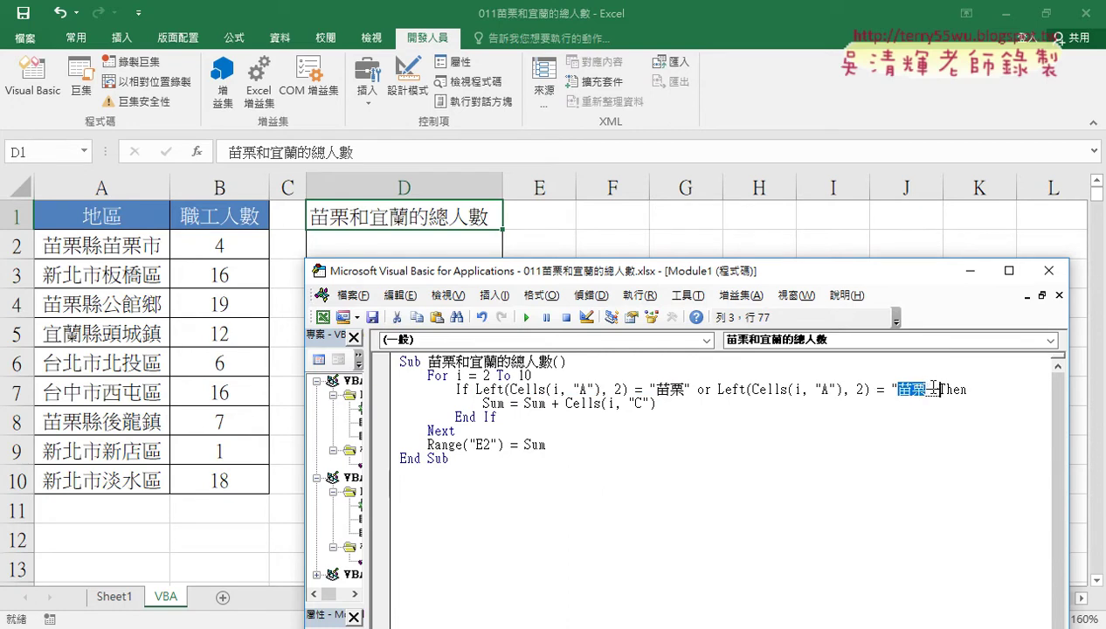
type("宜蘭")
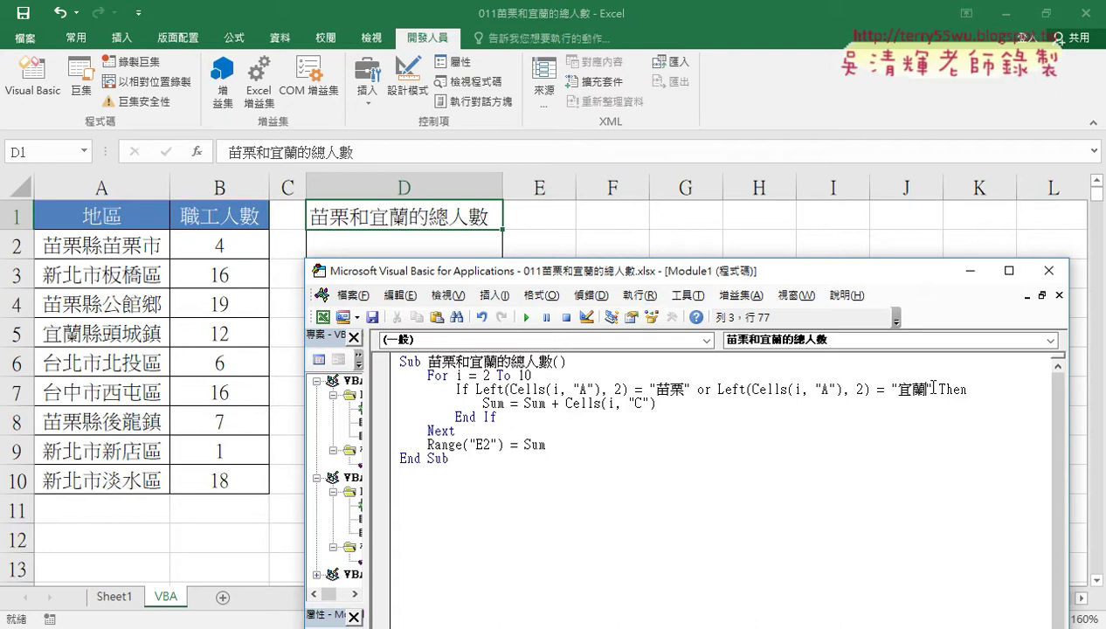
- Review the two Left comparisons of the Or condition, selecting the second one
left_click(697, 390)
left_click_drag(698, 390, 927, 395)
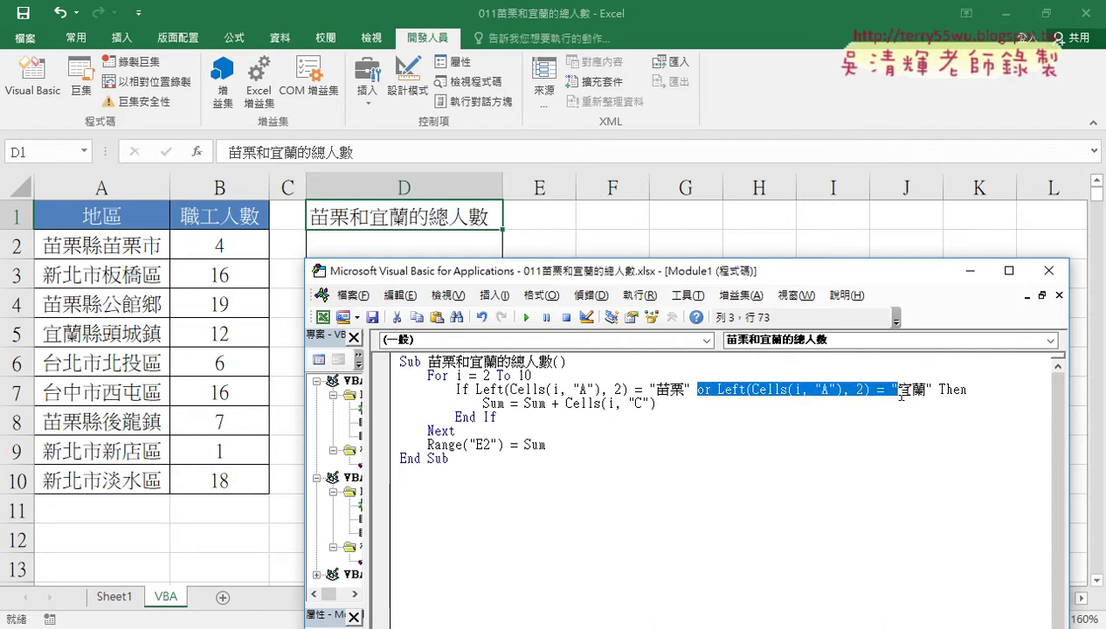
left_click(690, 390)
double_click(691, 390)
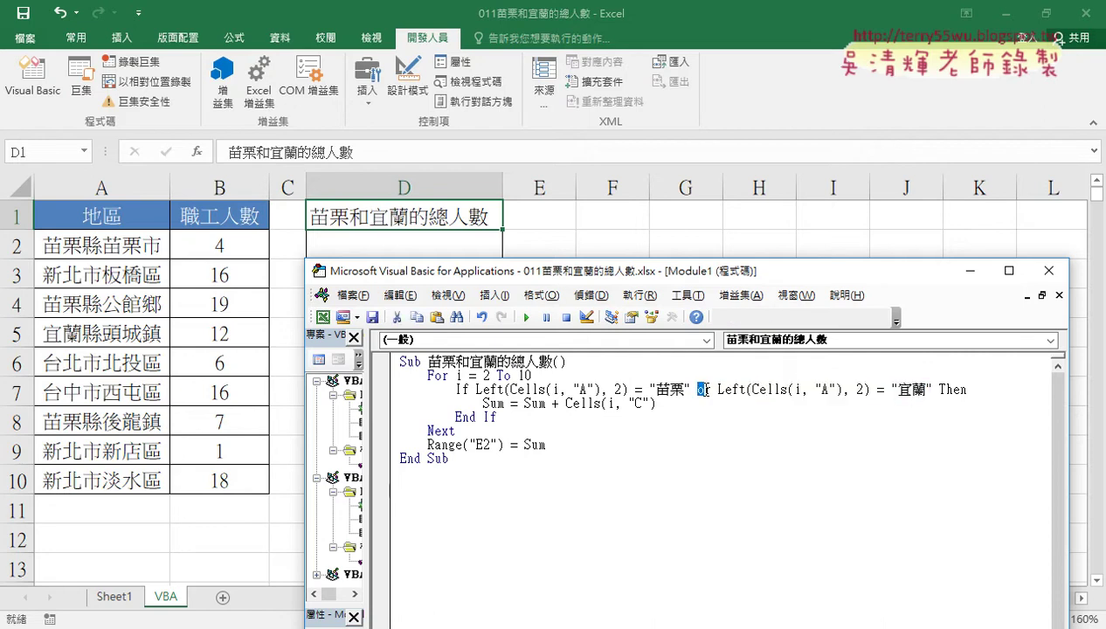
left_click(721, 442)
left_click_drag(718, 390, 934, 388)
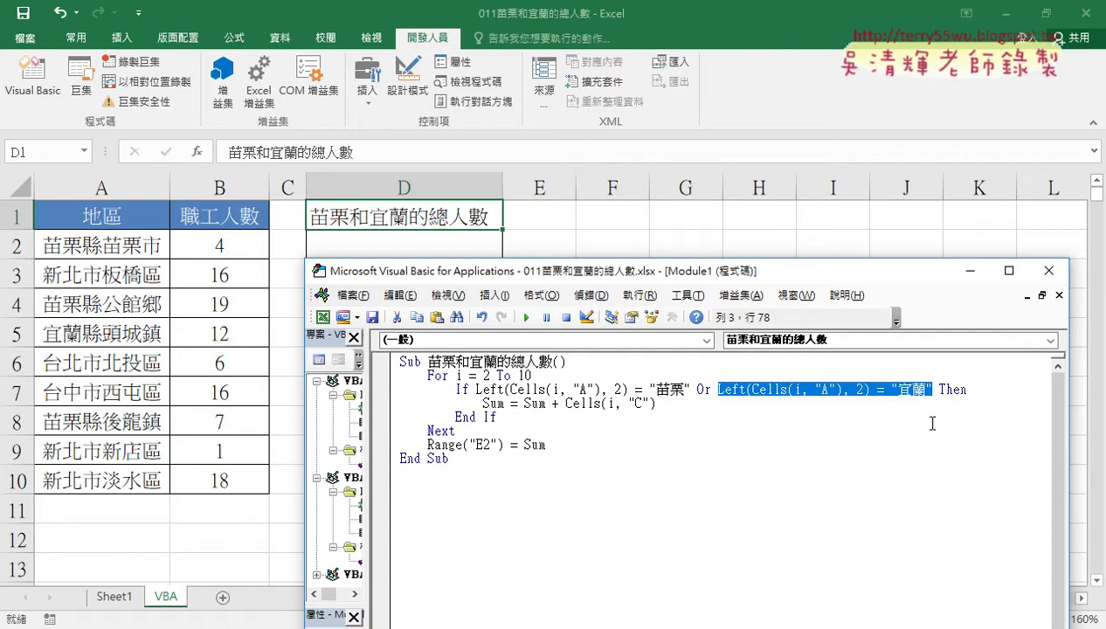
left_click(904, 402)
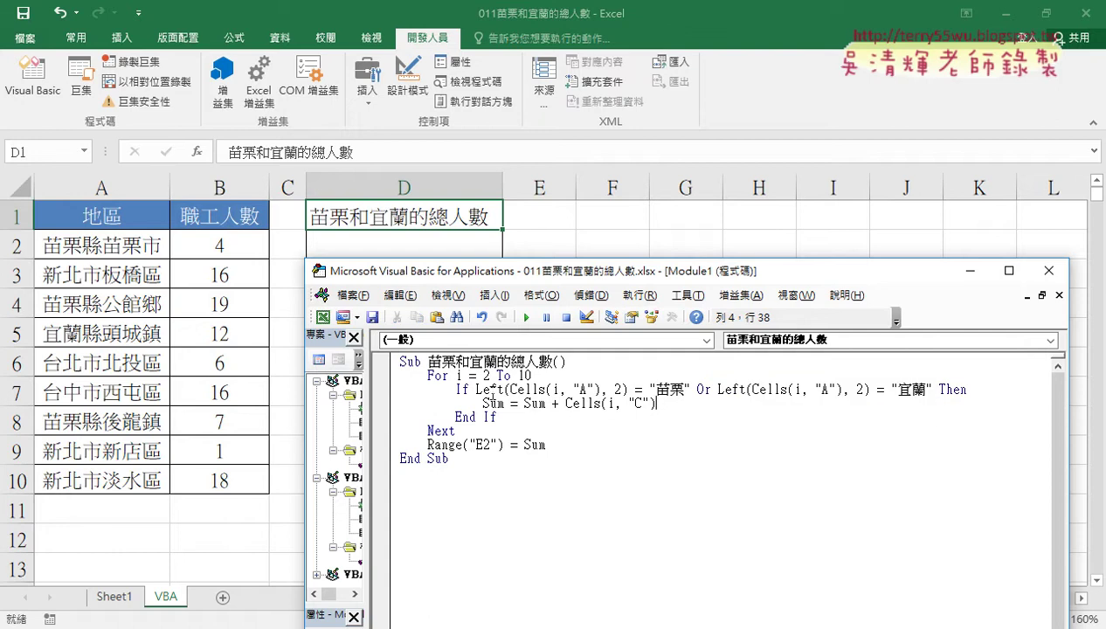
left_click_drag(477, 389, 651, 389)
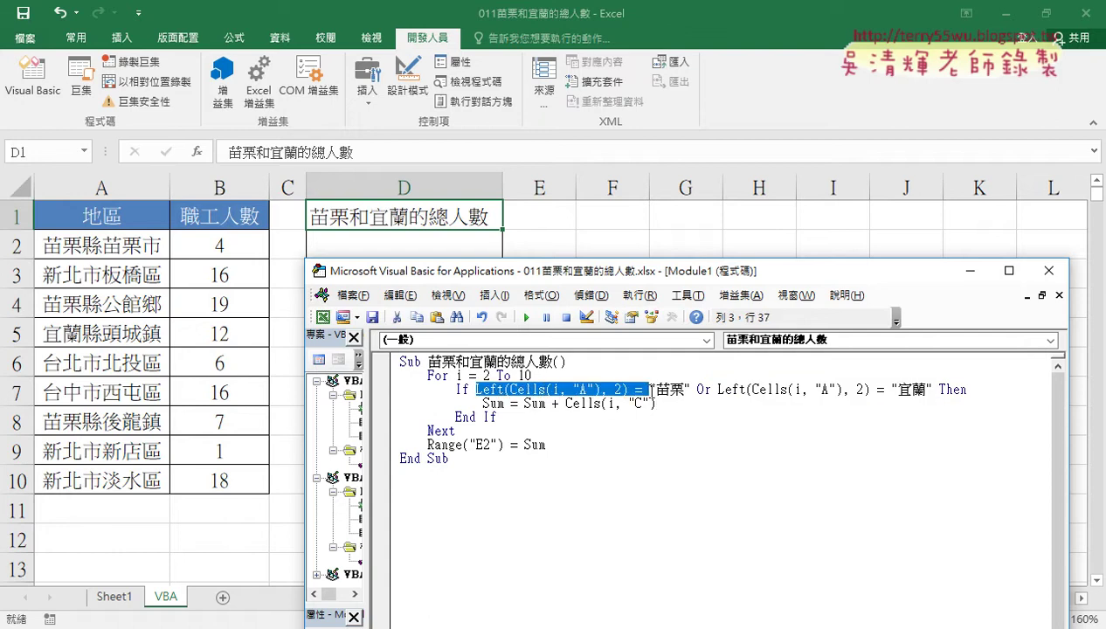
left_click_drag(718, 388, 891, 390)
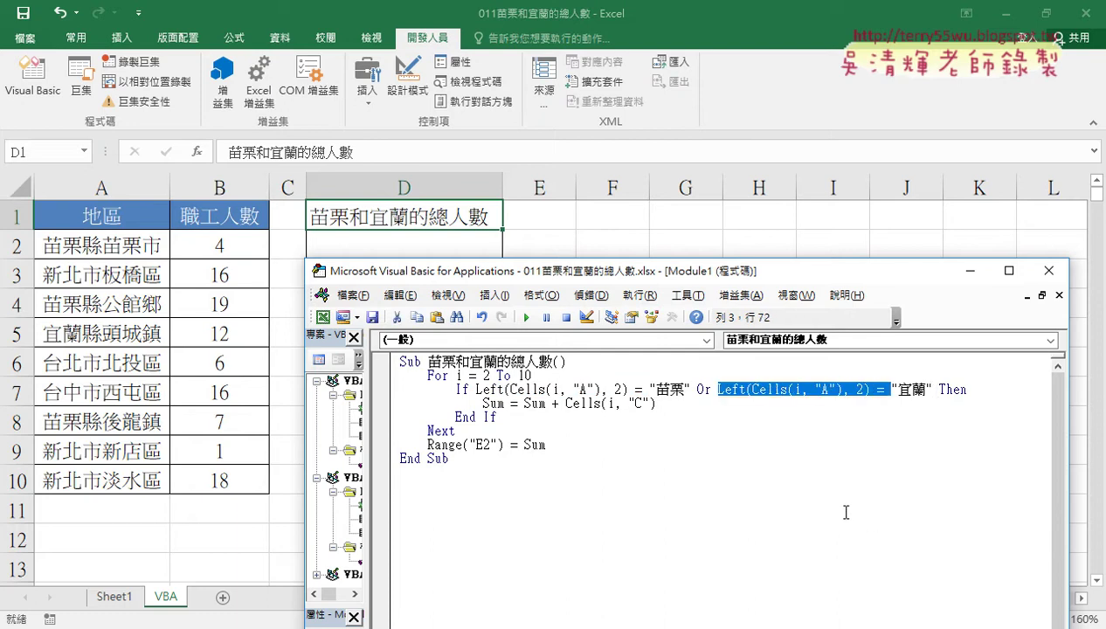
- Delete the second Left comparison so the condition reads "苗栗" Or "宜蘭"
key("Delete")
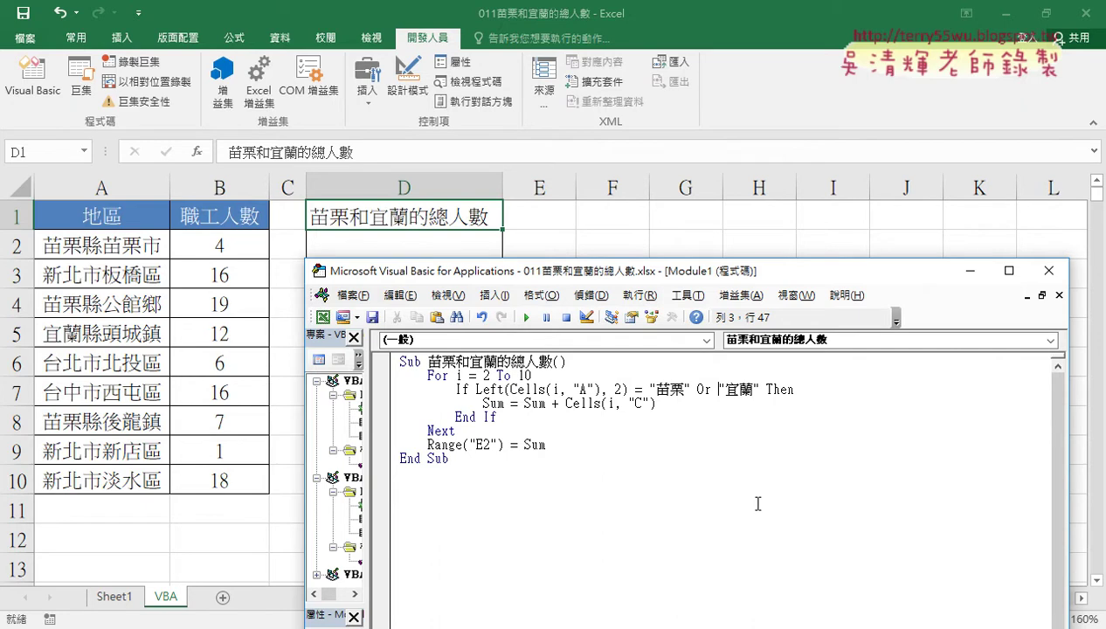
left_click_drag(476, 390, 686, 390)
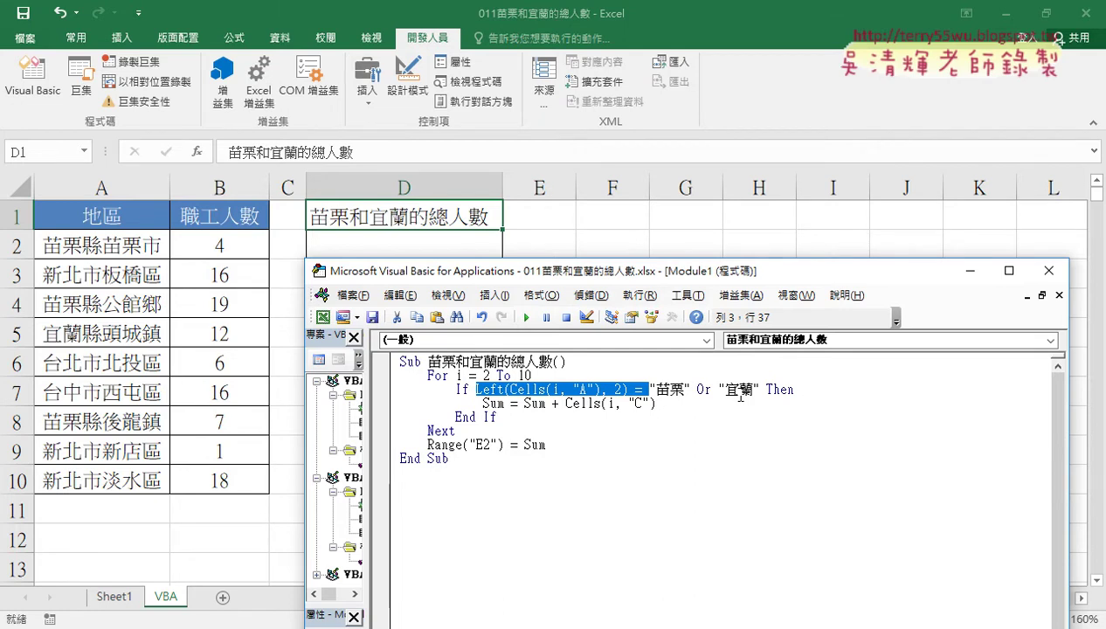
- Ctrl-drag a copy of Left(Cells(i, "A"), 2) = back in front of "宜蘭"
left_click_drag(560, 389, 717, 389)
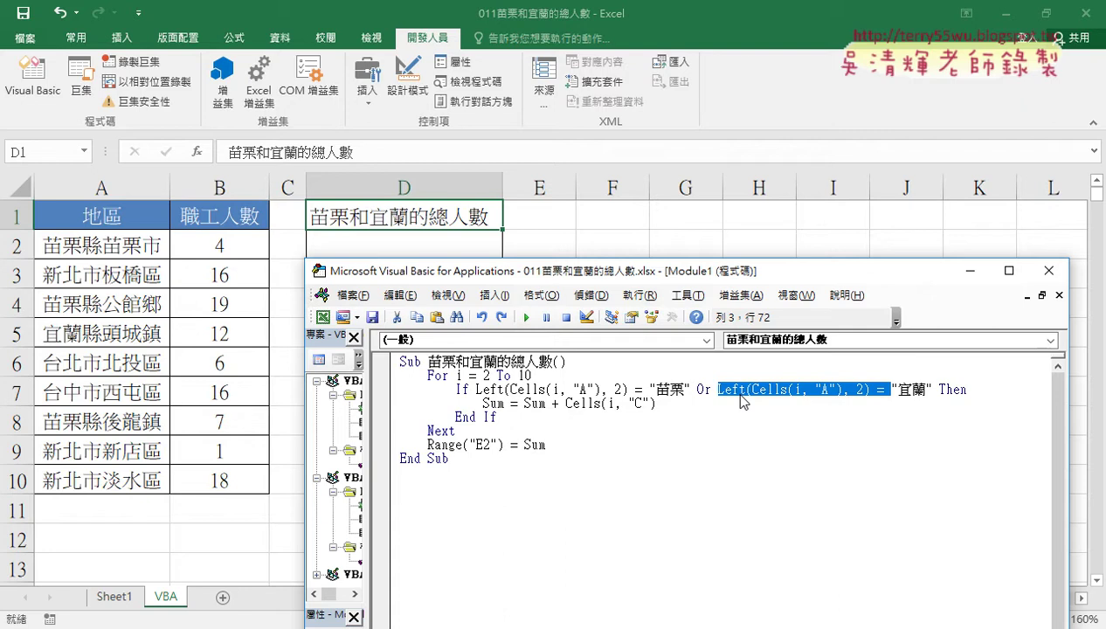
- Change the summed column from Cells(i, "C") to "B" and the output from Range("E2") to "D2"
left_click_drag(476, 390, 949, 390)
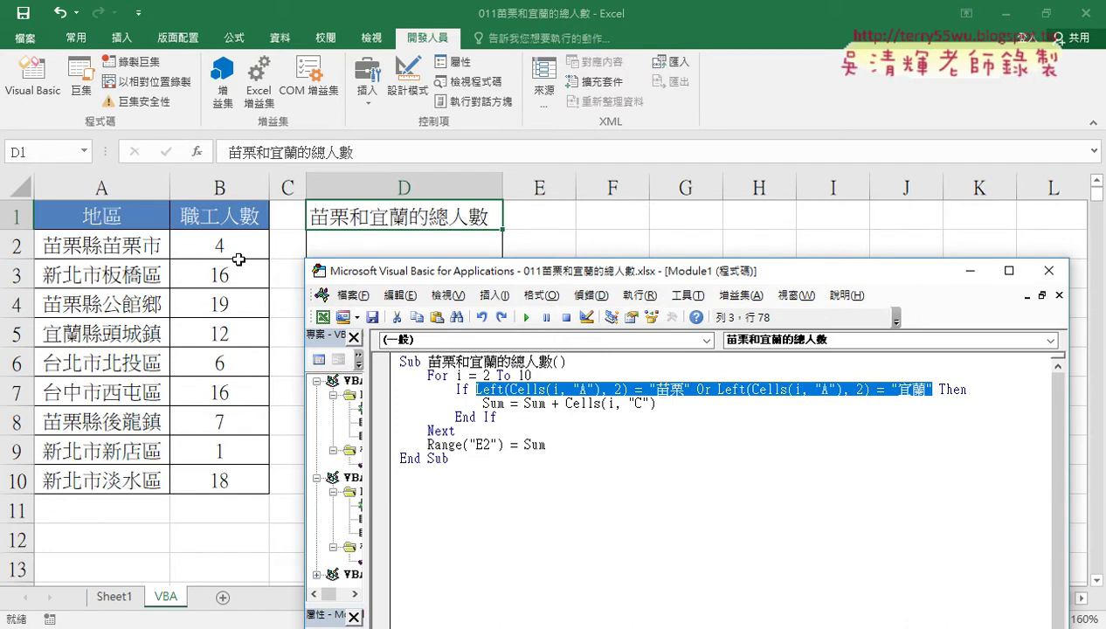
left_click(639, 403)
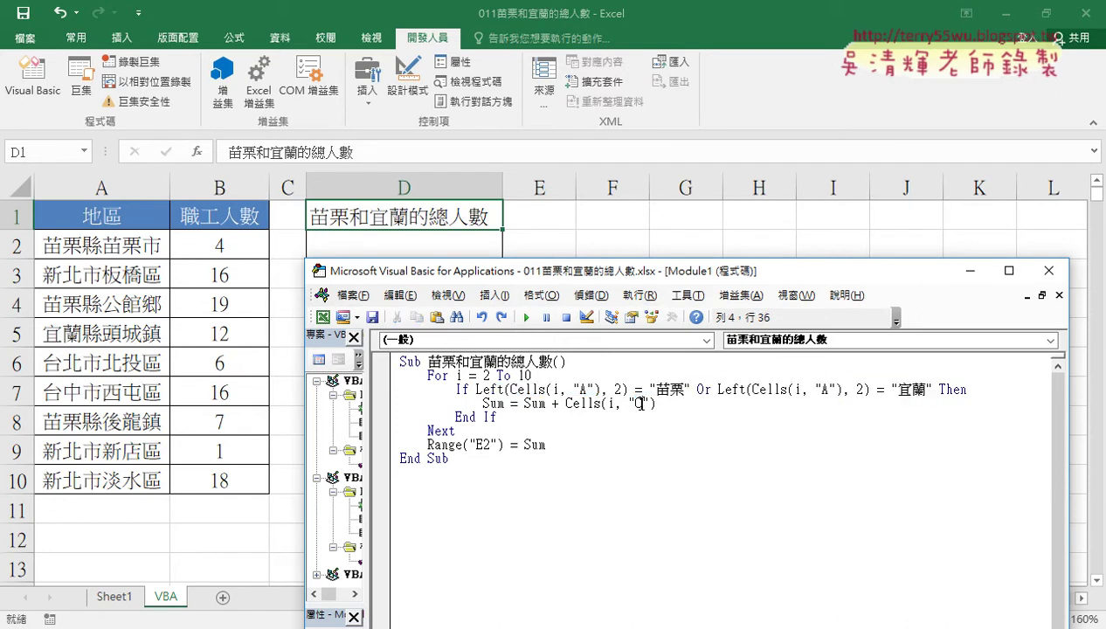
double_click(639, 403)
type("B")
double_click(484, 445)
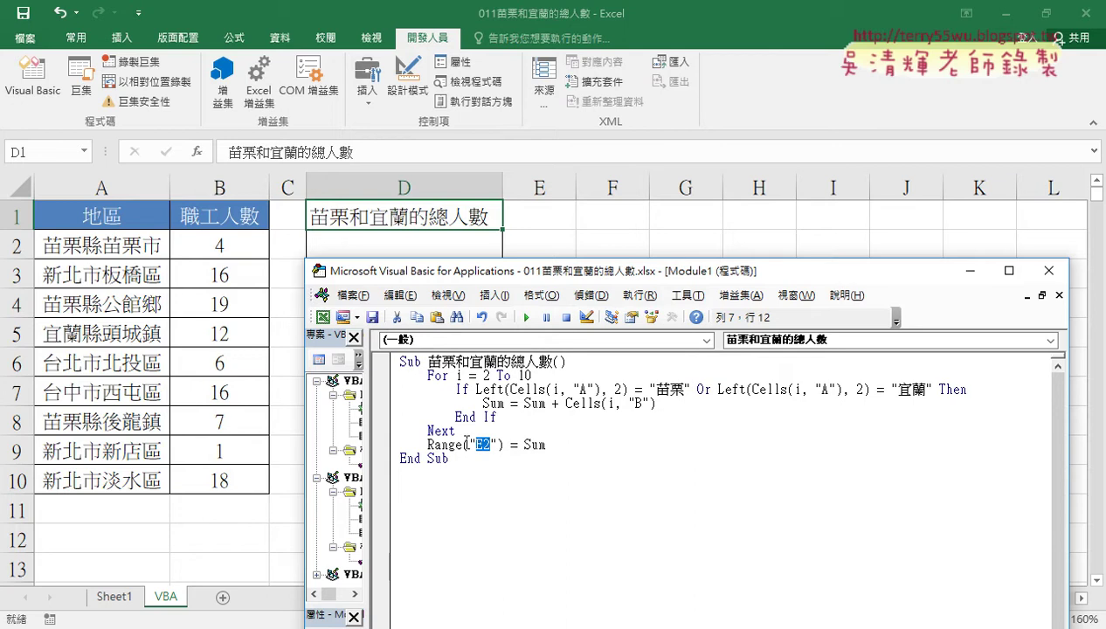
left_click(477, 445)
left_click_drag(476, 445, 483, 444)
type("D")
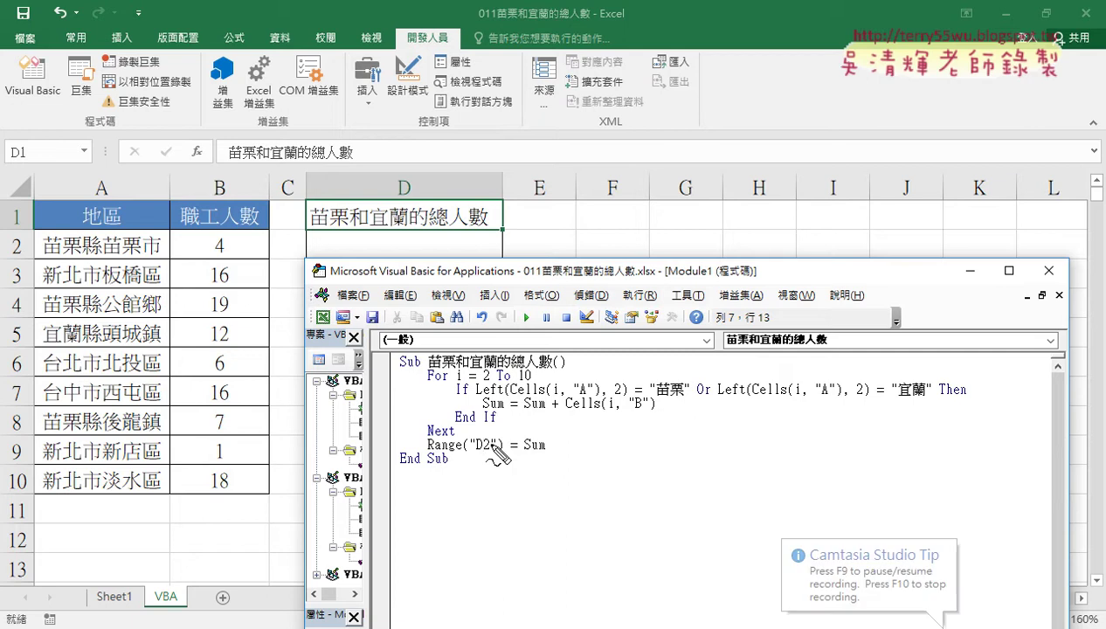
left_click_drag(696, 401, 933, 398)
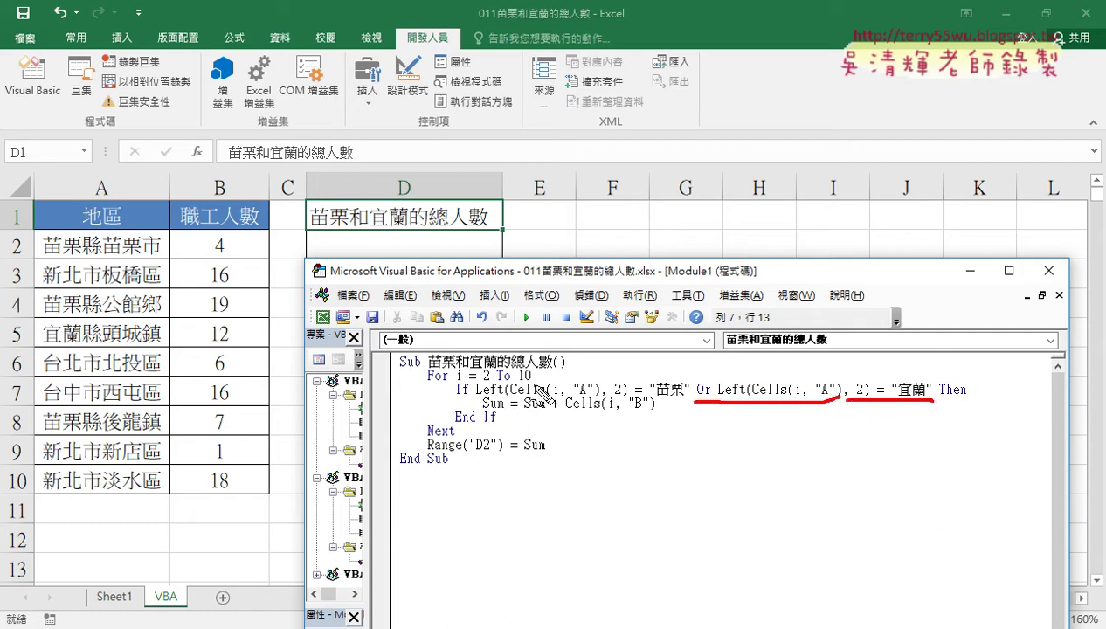
left_click_drag(516, 382, 532, 381)
left_click_drag(34, 469, 4, 497)
left_click_drag(469, 452, 496, 451)
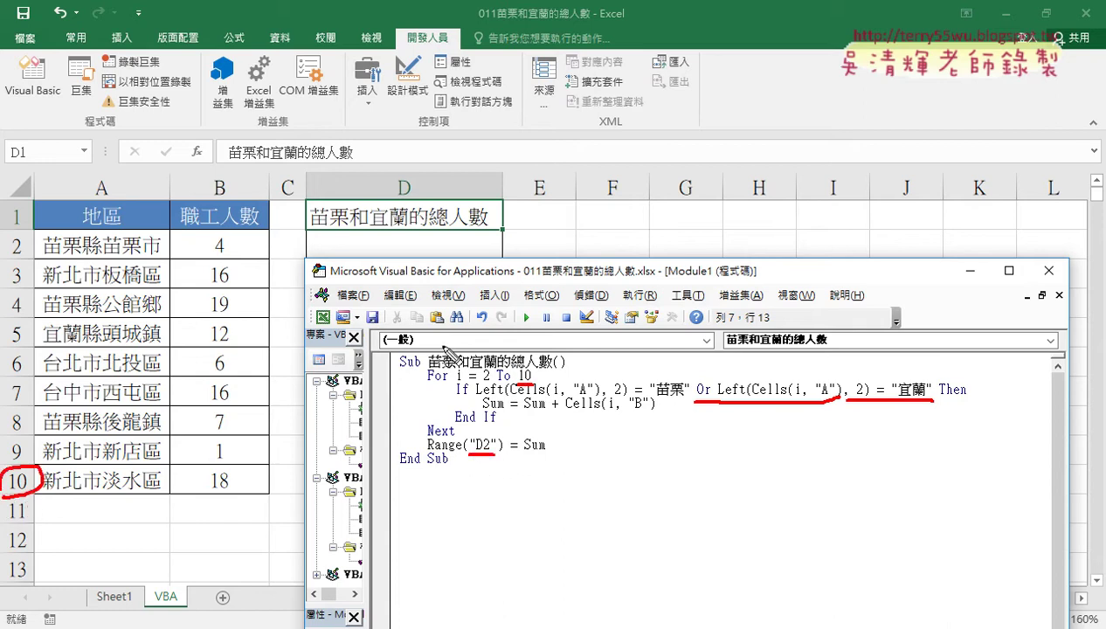
mouse_move(425, 238)
left_mouse_down()
mouse_move(422, 260)
mouse_move(396, 259)
left_mouse_up()
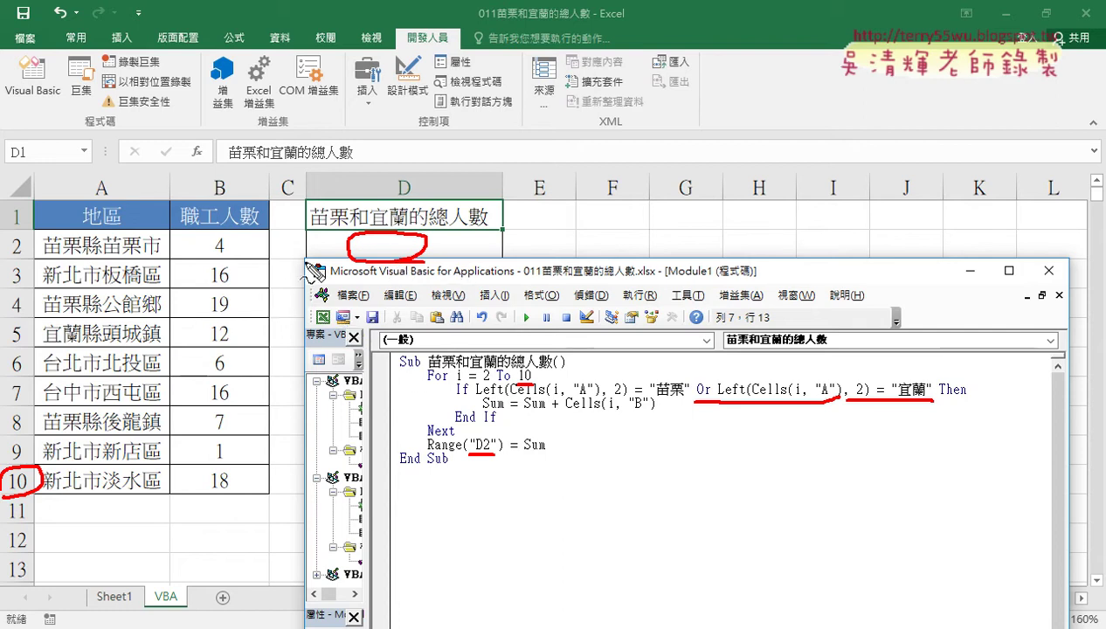
left_click_drag(306, 263, 311, 418)
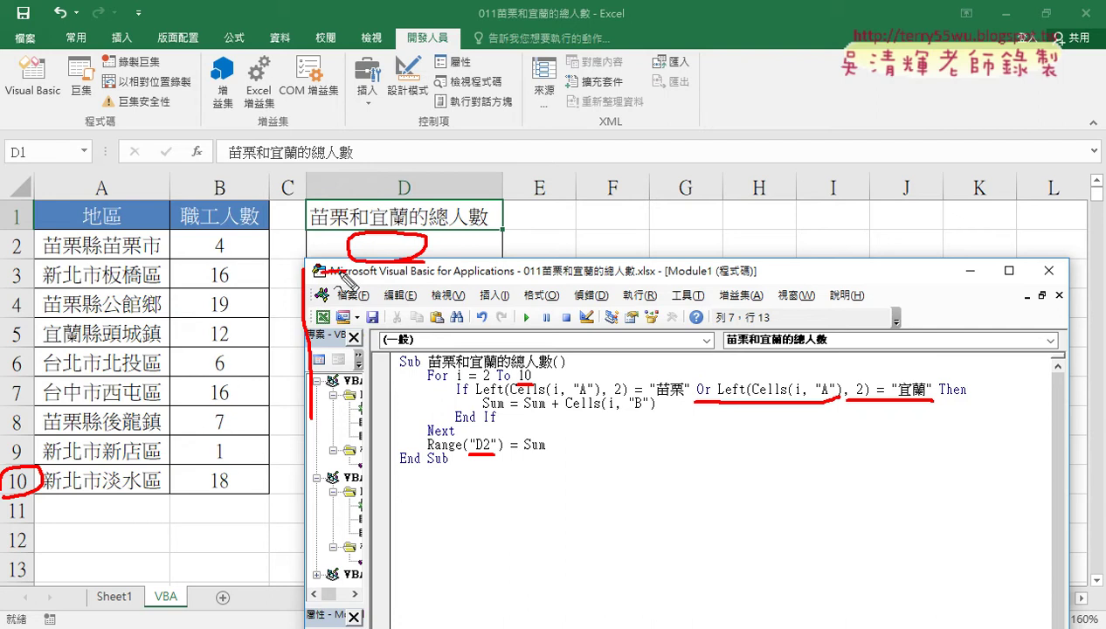
mouse_move(481, 182)
left_mouse_down()
mouse_move(540, 255)
mouse_move(550, 242)
left_mouse_up()
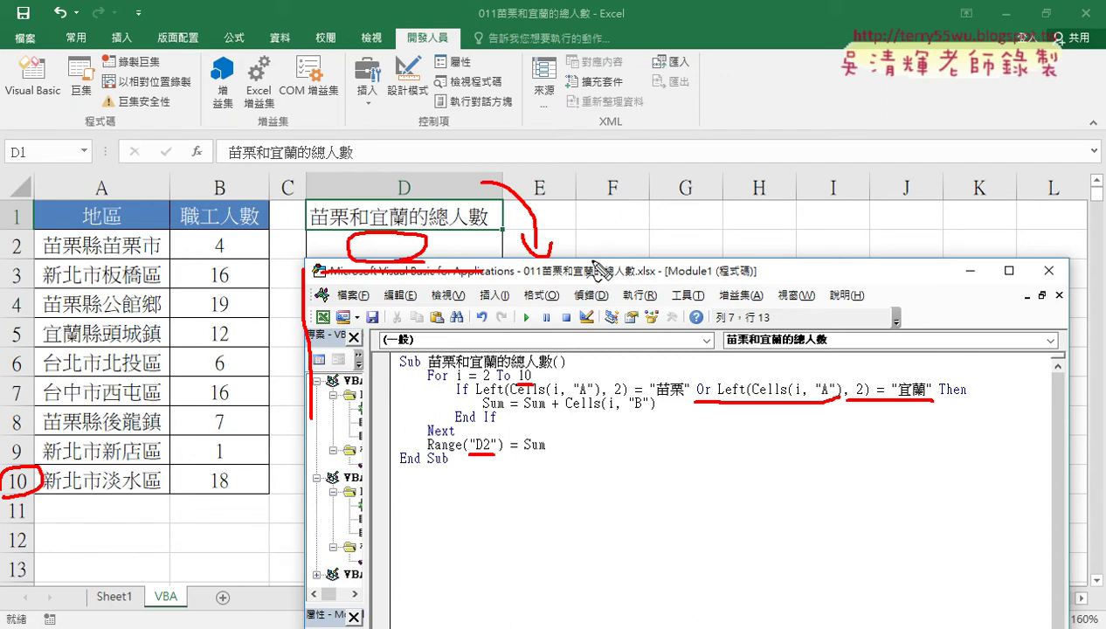
- Run the summing macro to put 42 in D2, then select 苗栗和宜蘭 in D1's heading
key("Escape")
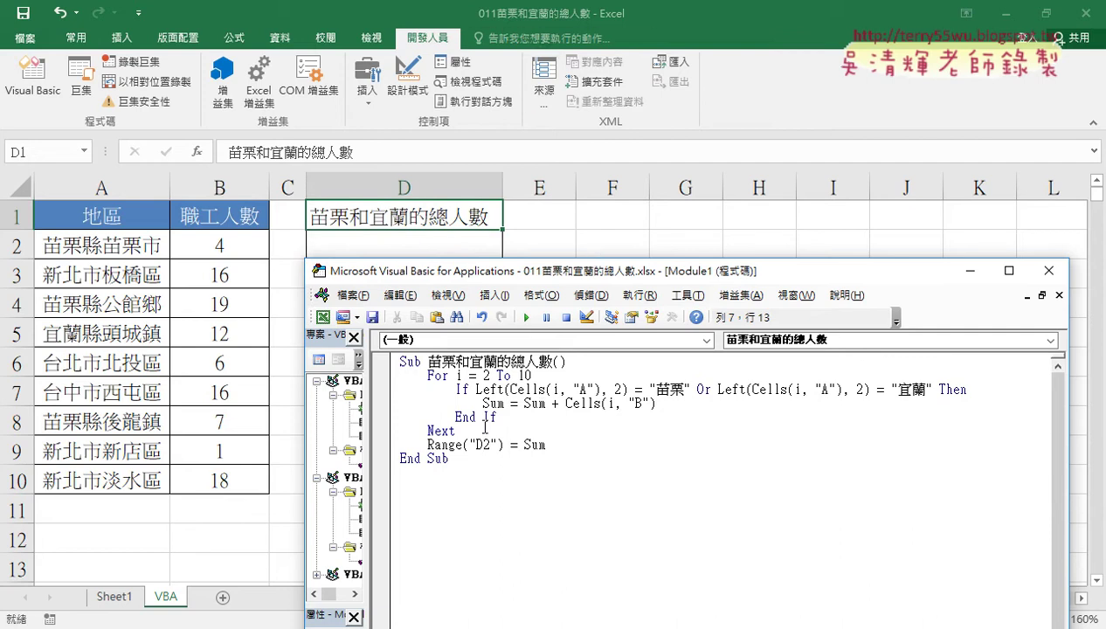
left_click_drag(557, 447, 430, 378)
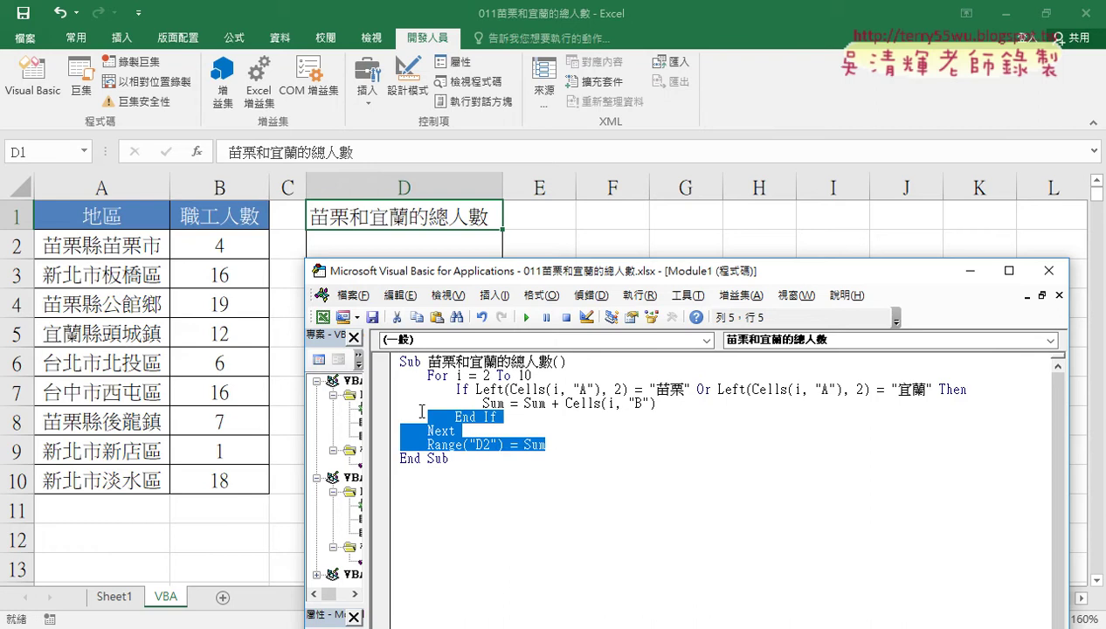
left_click(454, 417)
left_click(527, 318)
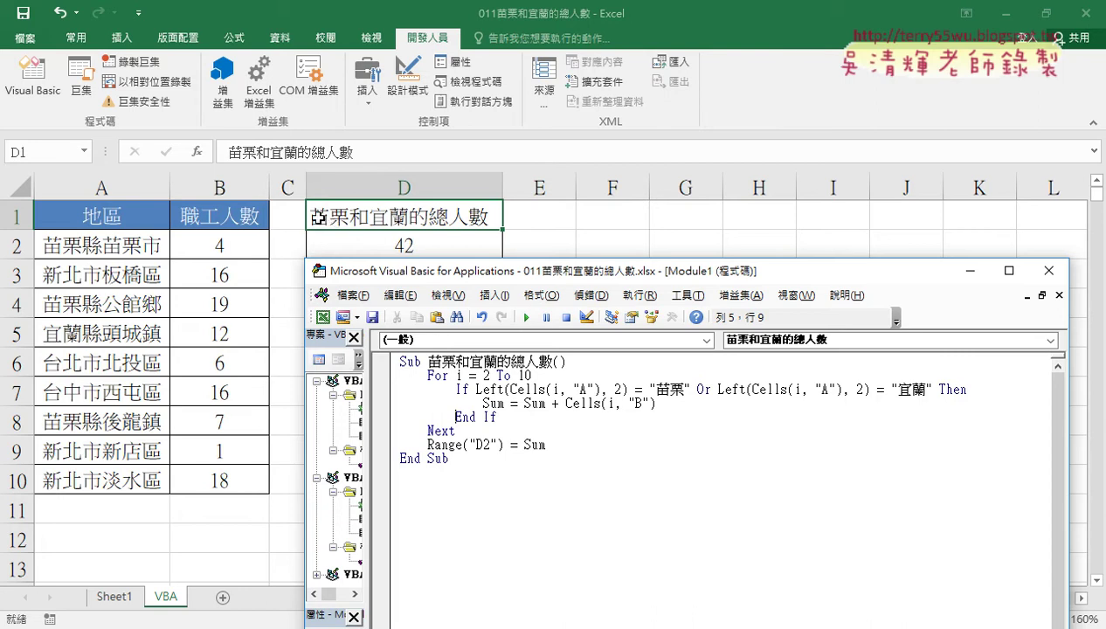
double_click(388, 216)
left_click_drag(411, 217, 292, 217)
key("ctrl+c")
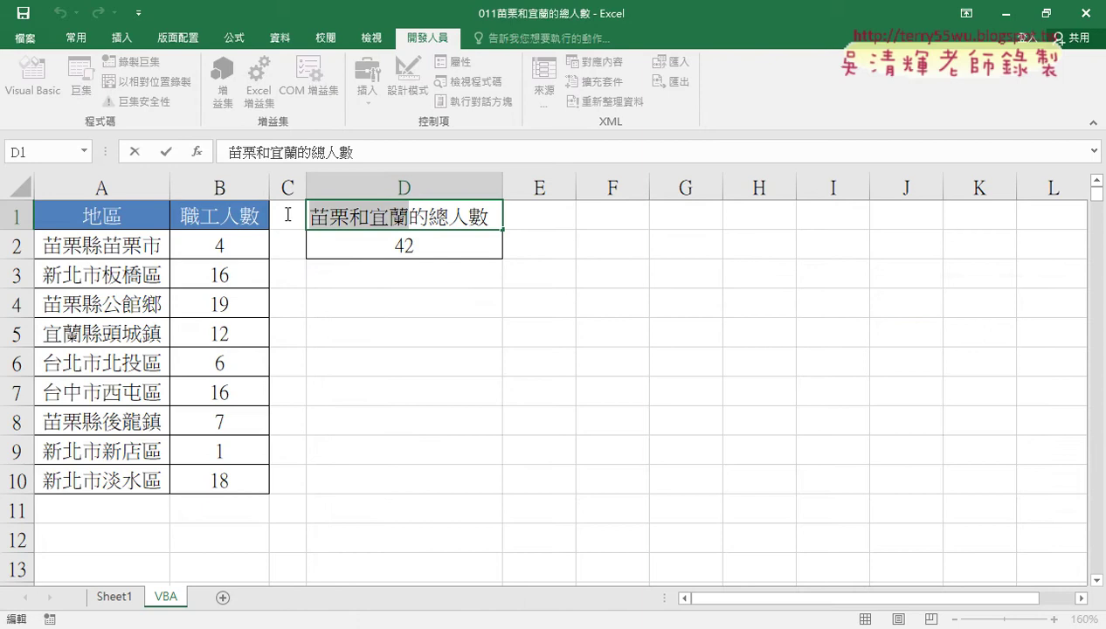
- Paste 苗栗和宜蘭 into E1 and widen column E
left_click(568, 220)
key("ctrl+v")
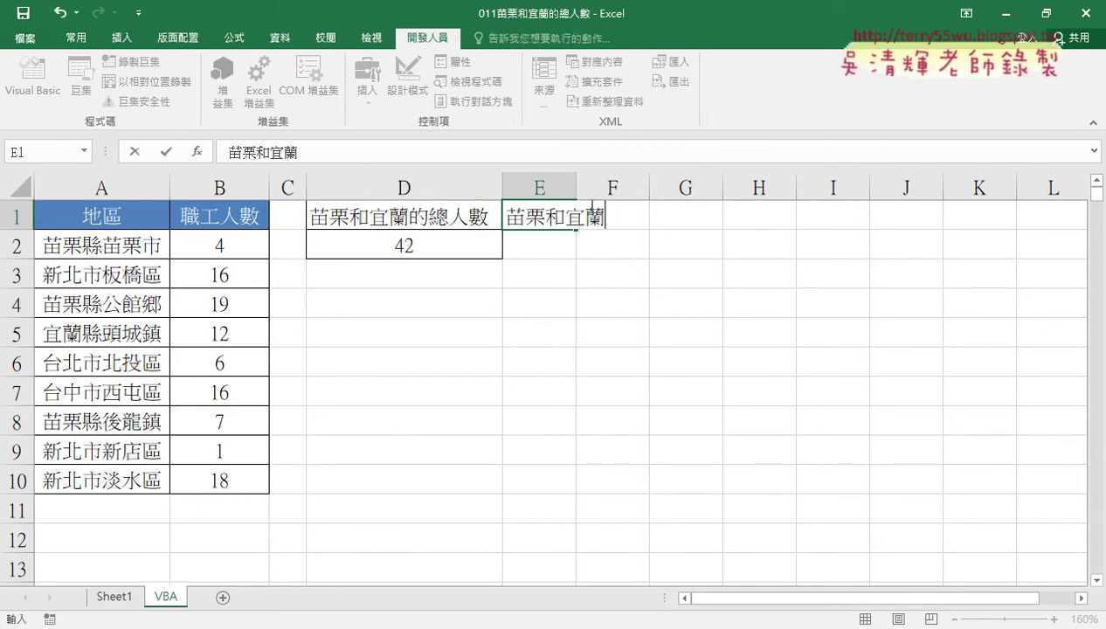
left_click(582, 185)
left_click_drag(572, 186, 624, 185)
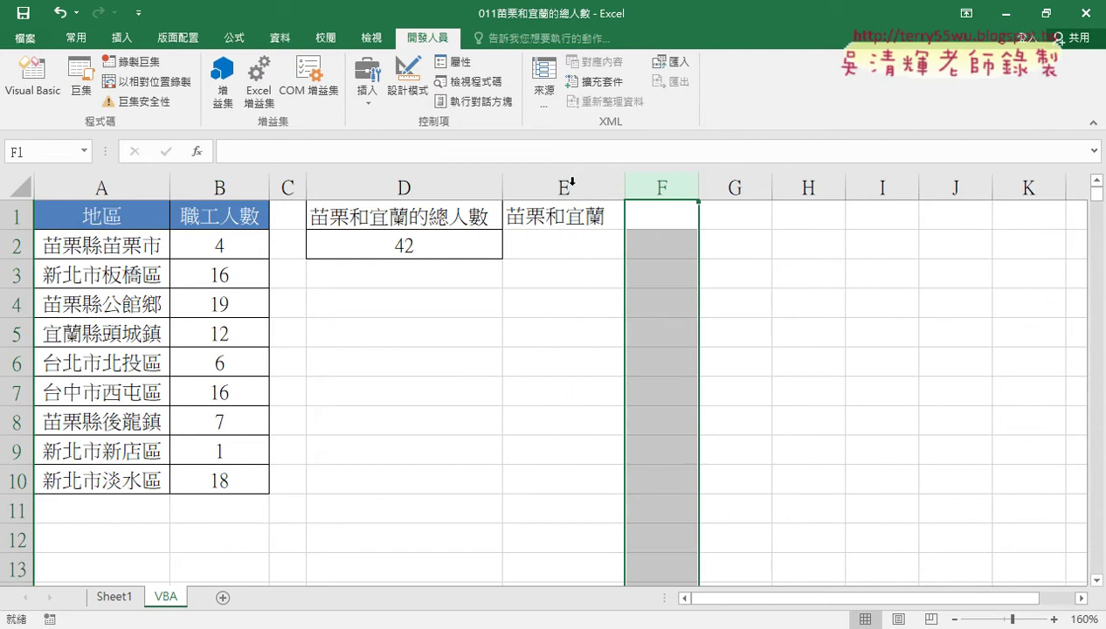
- Extend E1 to 苗栗和宜蘭筆數, widen column E to fit, and reopen the VBA editor
double_click(620, 220)
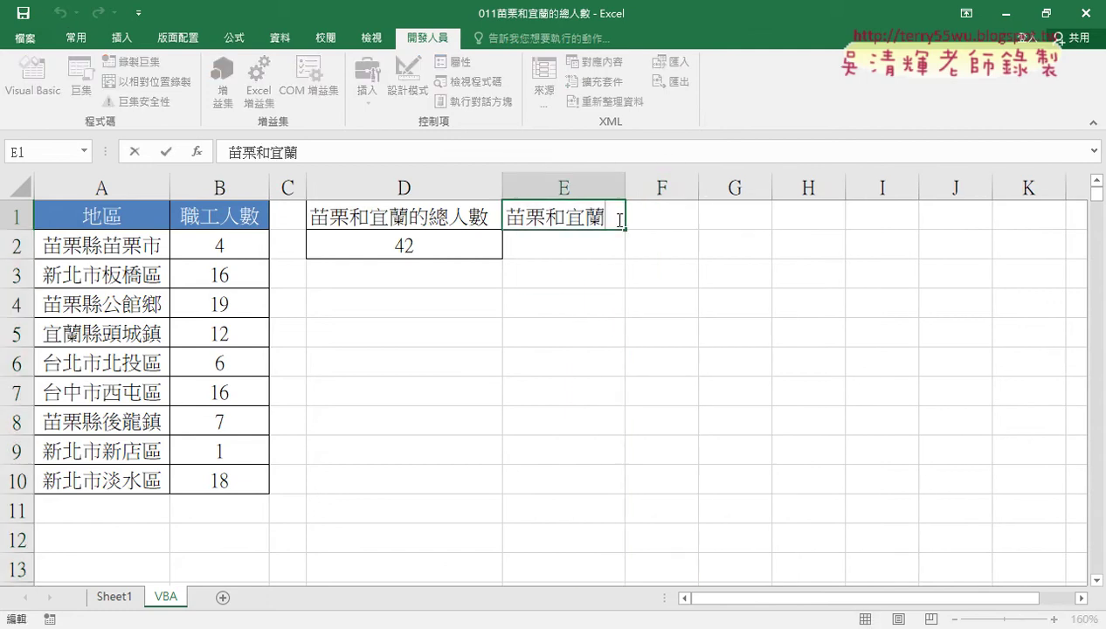
type("ㄅ")
type("比")
type("數")
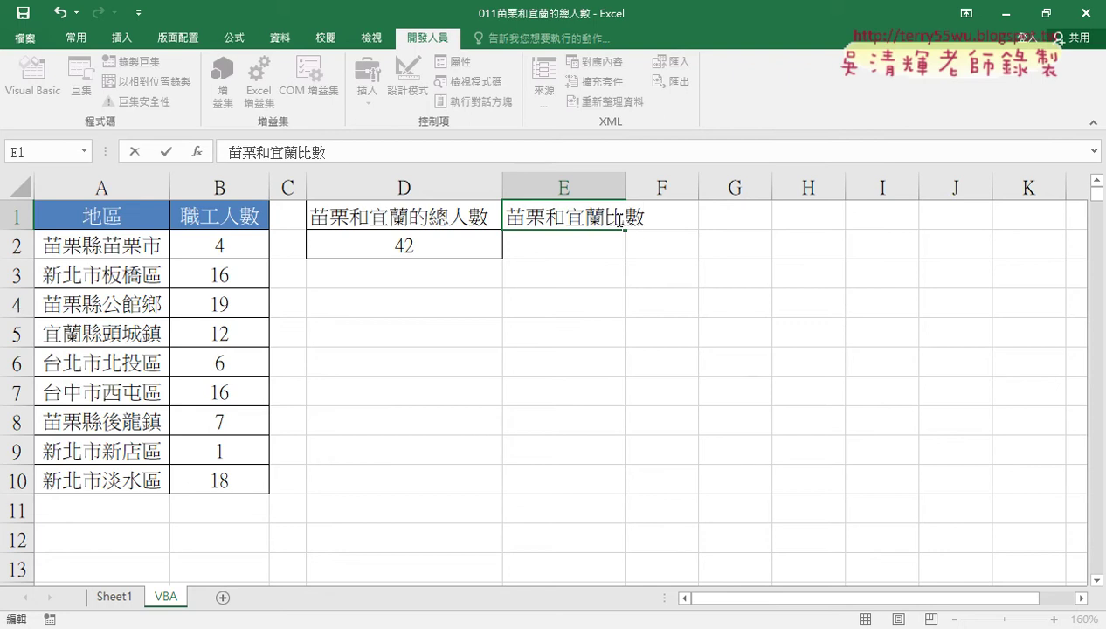
key("Left")
key("Left")
key("Down")
key("Down")
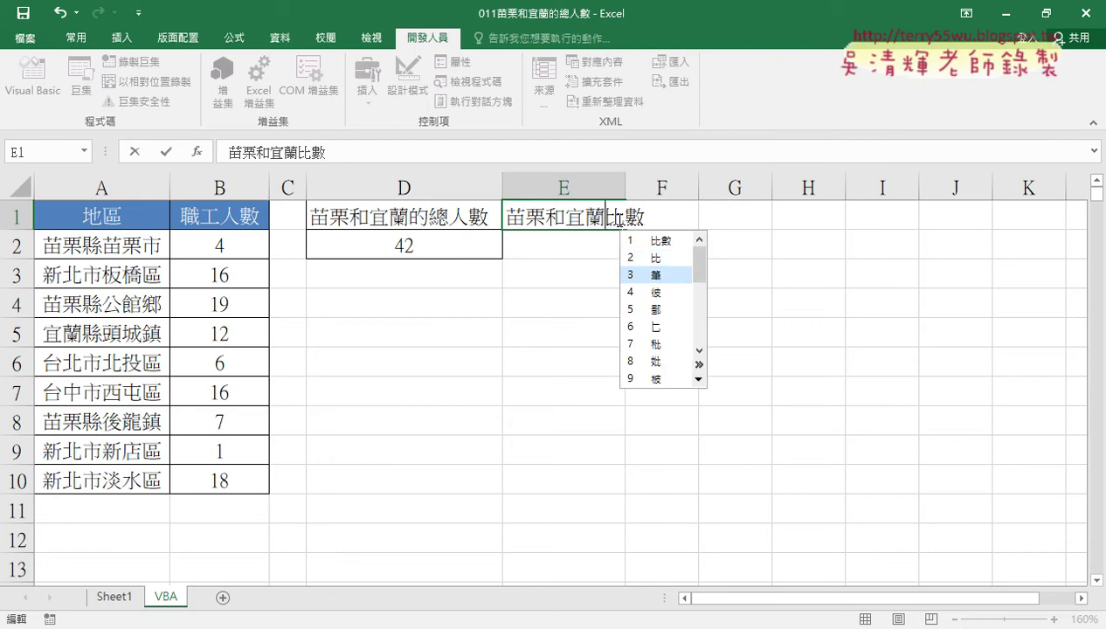
key("Return")
key("Return")
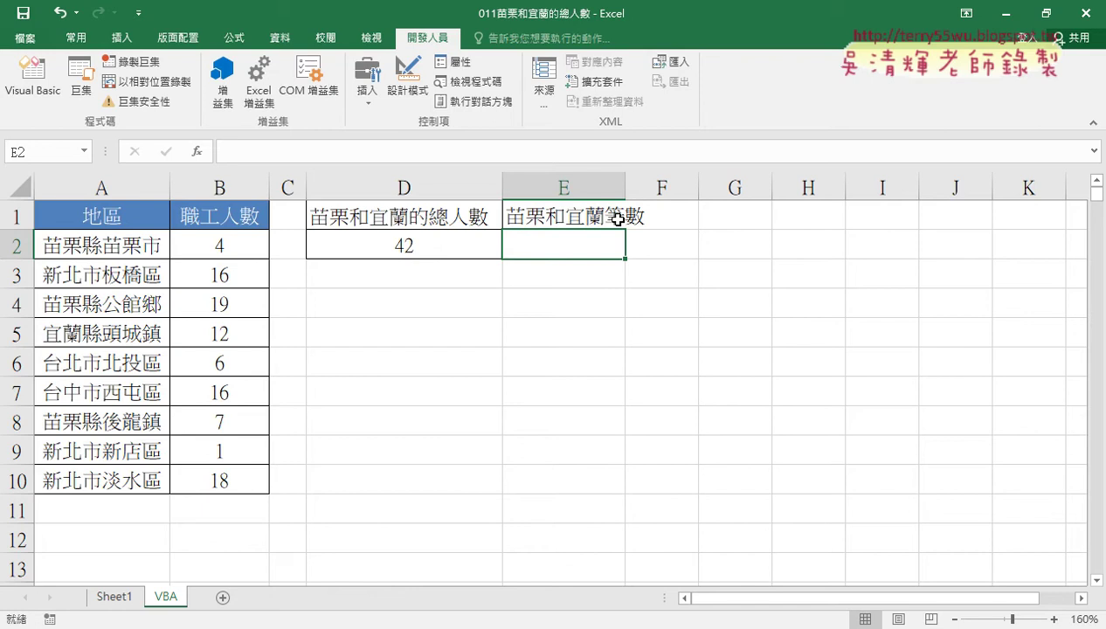
left_click_drag(625, 188, 652, 188)
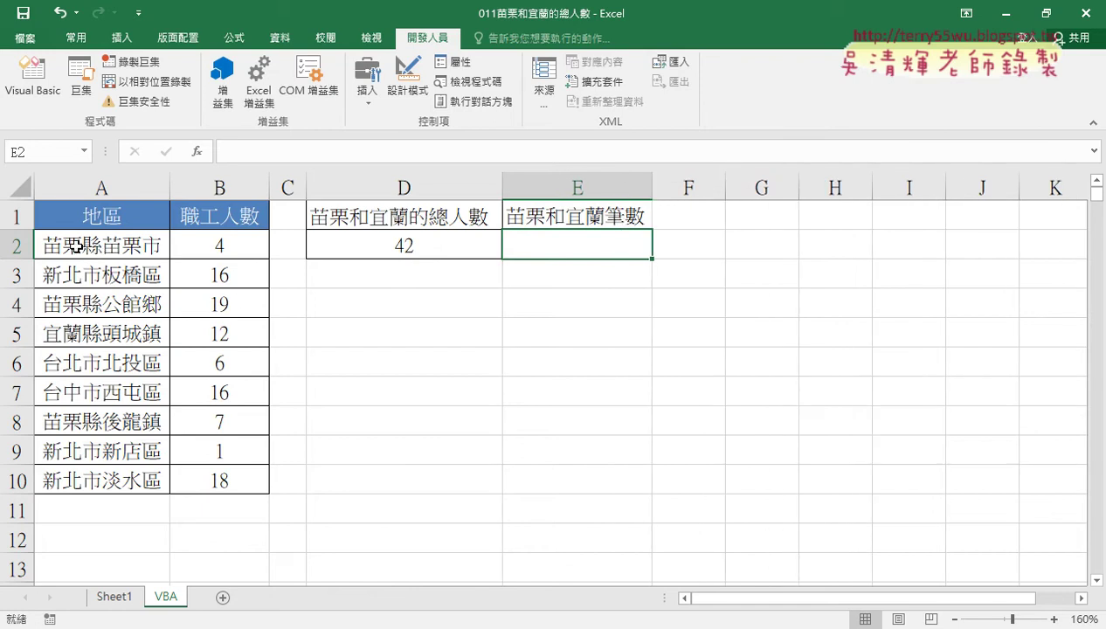
left_click(35, 81)
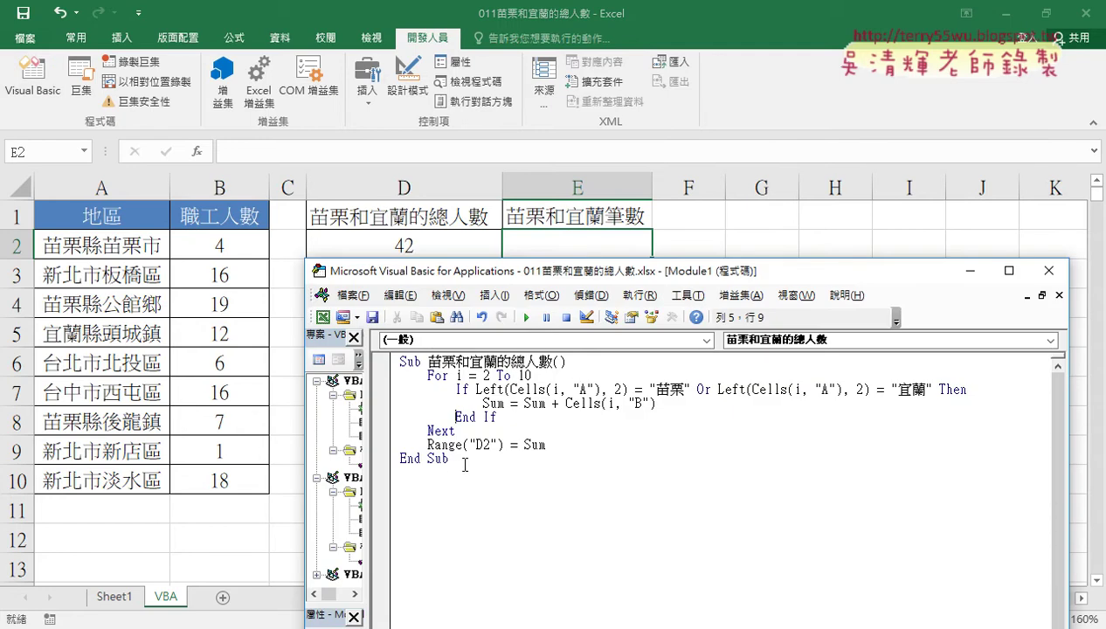
- Duplicate the summing macro and rename the copy 苗栗和宜蘭筆數
key("ctrl+a")
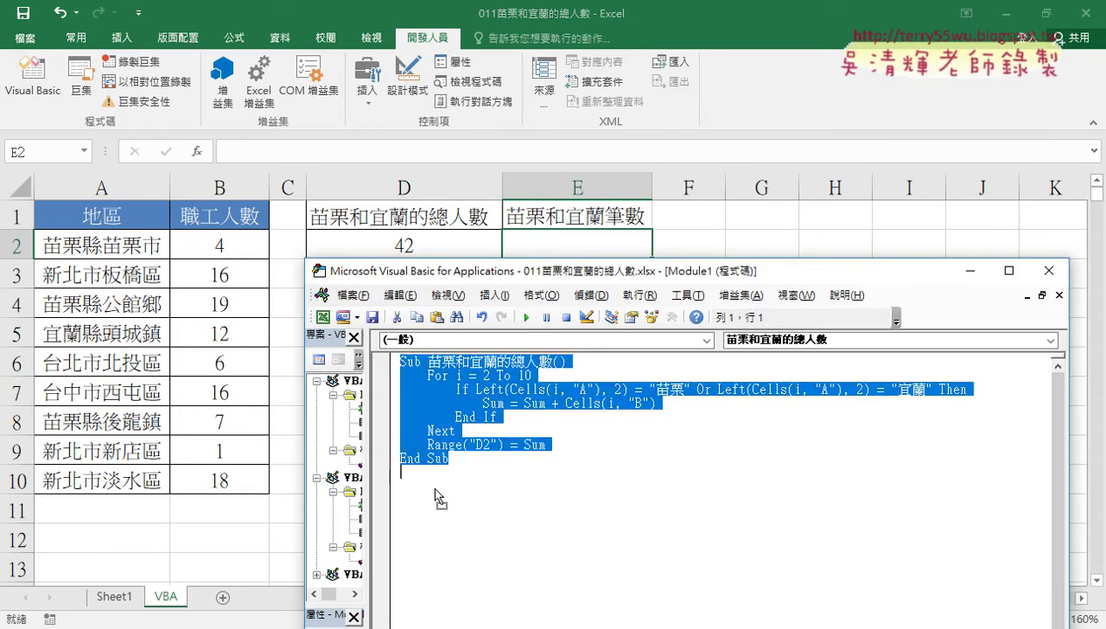
left_click_drag(440, 498, 440, 495)
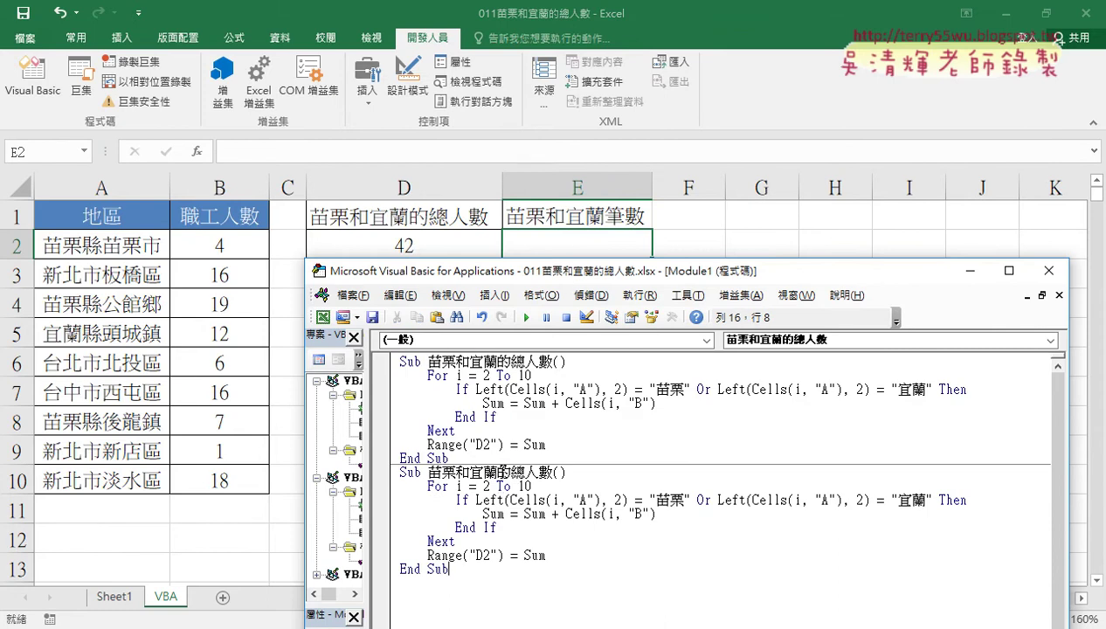
left_click_drag(499, 470, 554, 472)
type("ㄅ一")
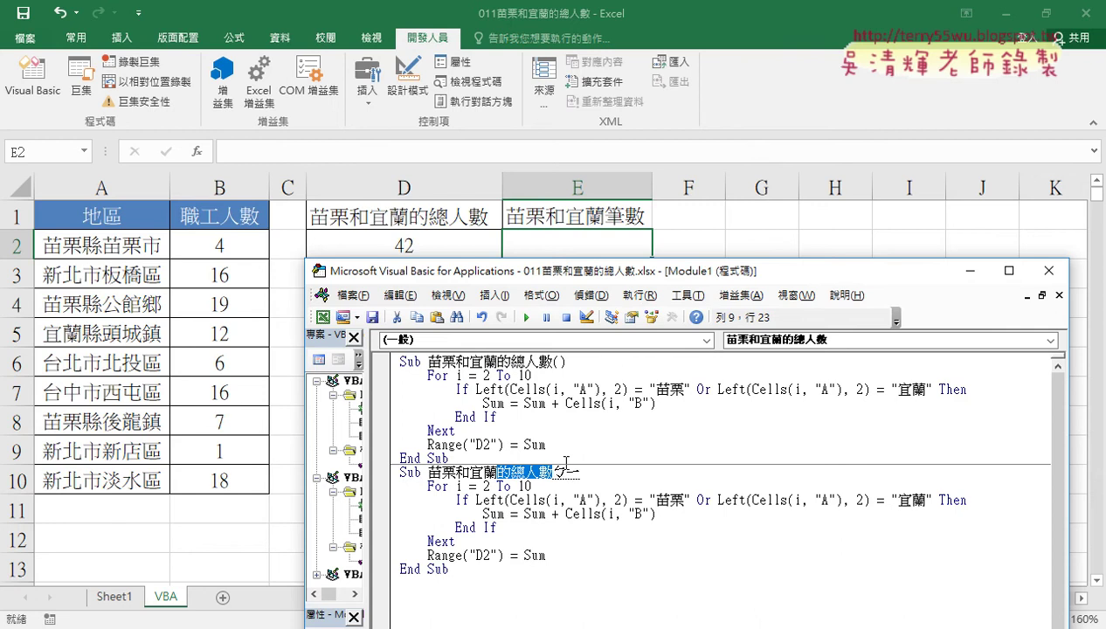
type("比數")
key("Down")
key("3")
- In the copy, replace Cells(i, "B") with 1 so each matching row adds 1
key("Return")
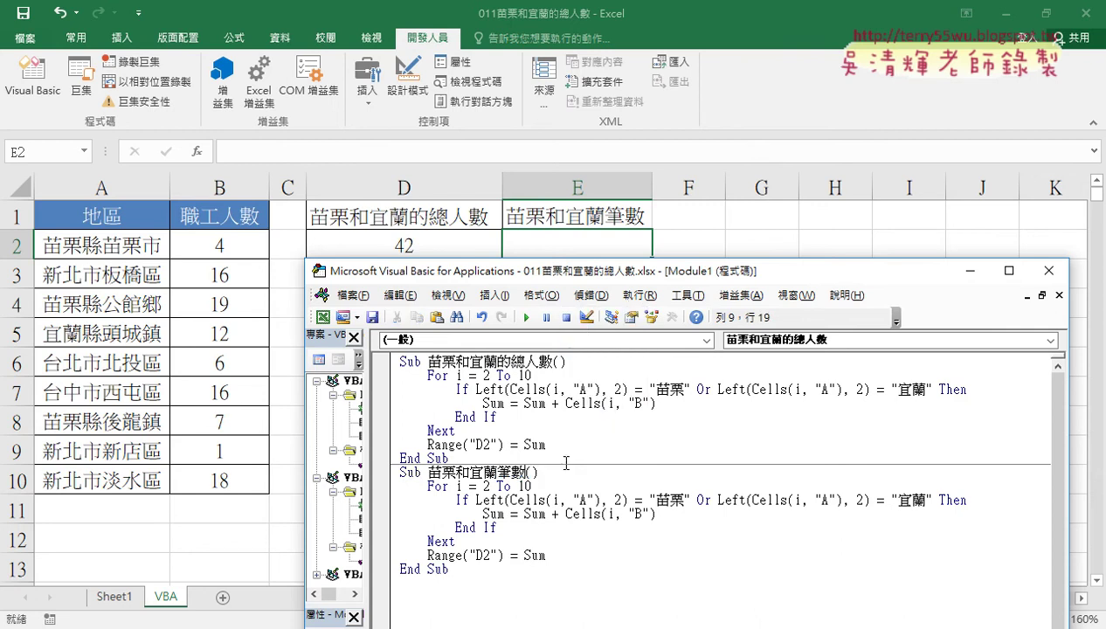
key("Down")
key("Down")
key("Down")
key("Right")
key("Right")
key("Right")
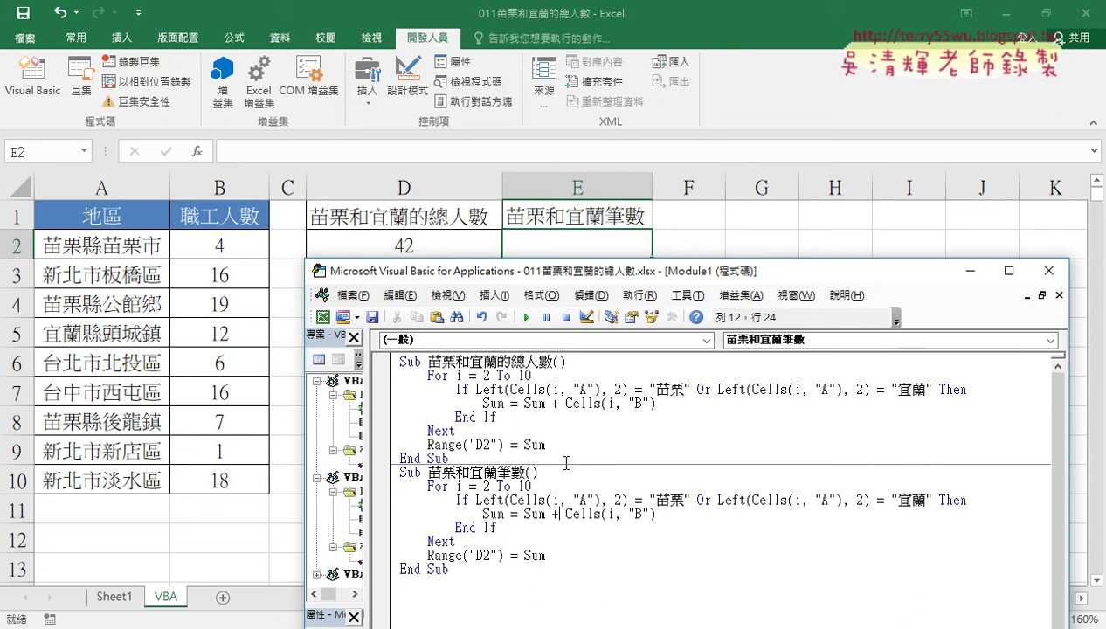
key("shift+Right")
key("shift+Right")
key("shift+Right")
key("shift+Right")
key("shift+Right")
key("shift+Right")
key("shift+Right")
key("shift+Right")
key("shift+Right")
key("shift+Right")
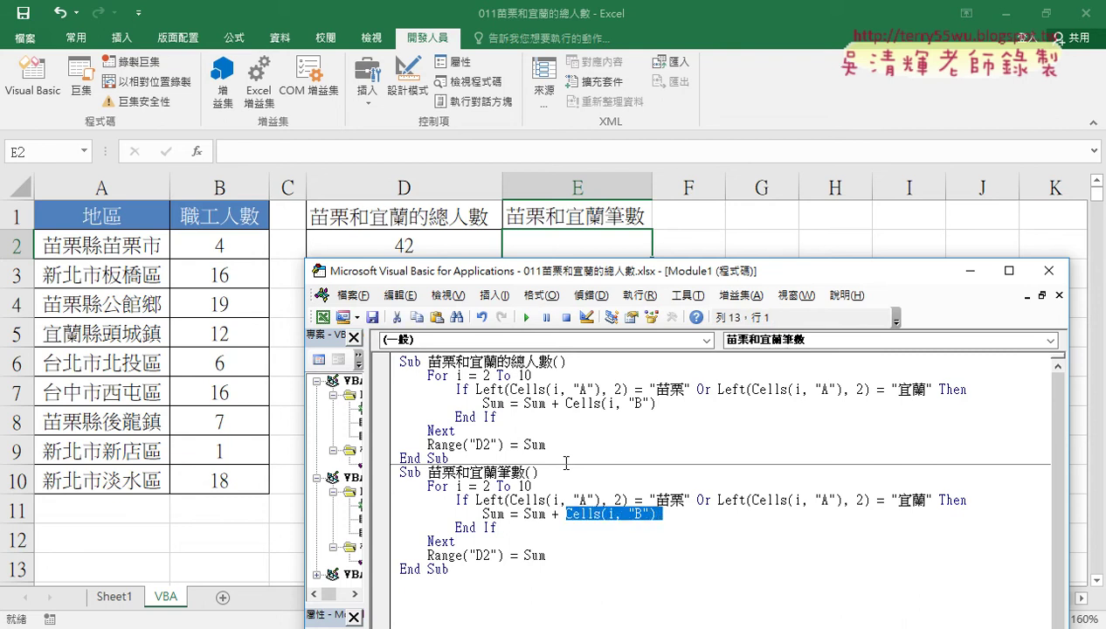
type("1")
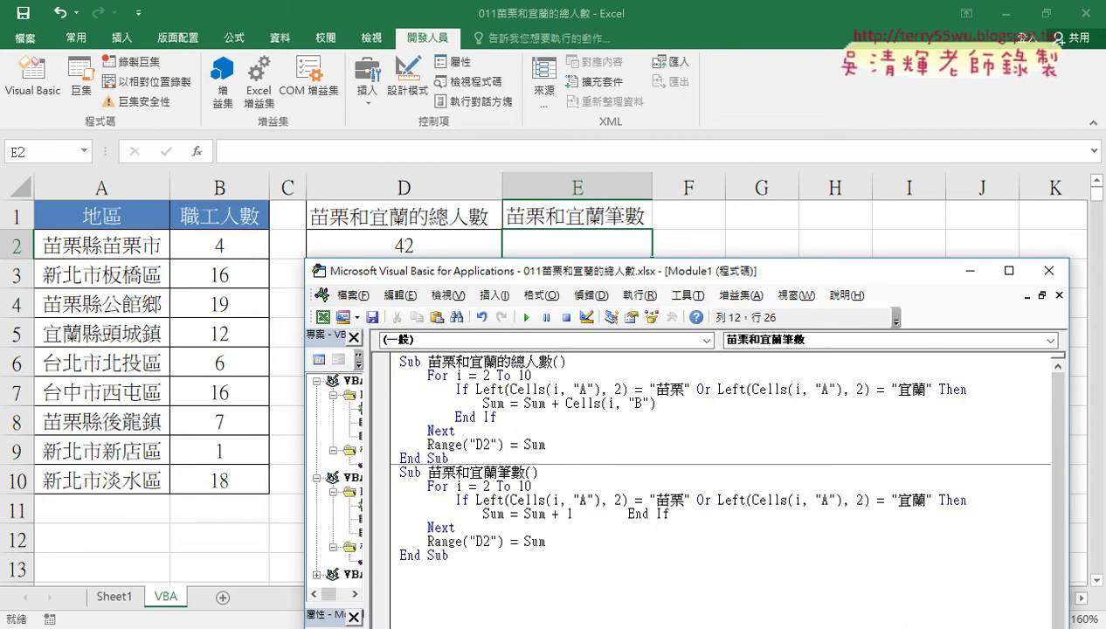
key("Return")
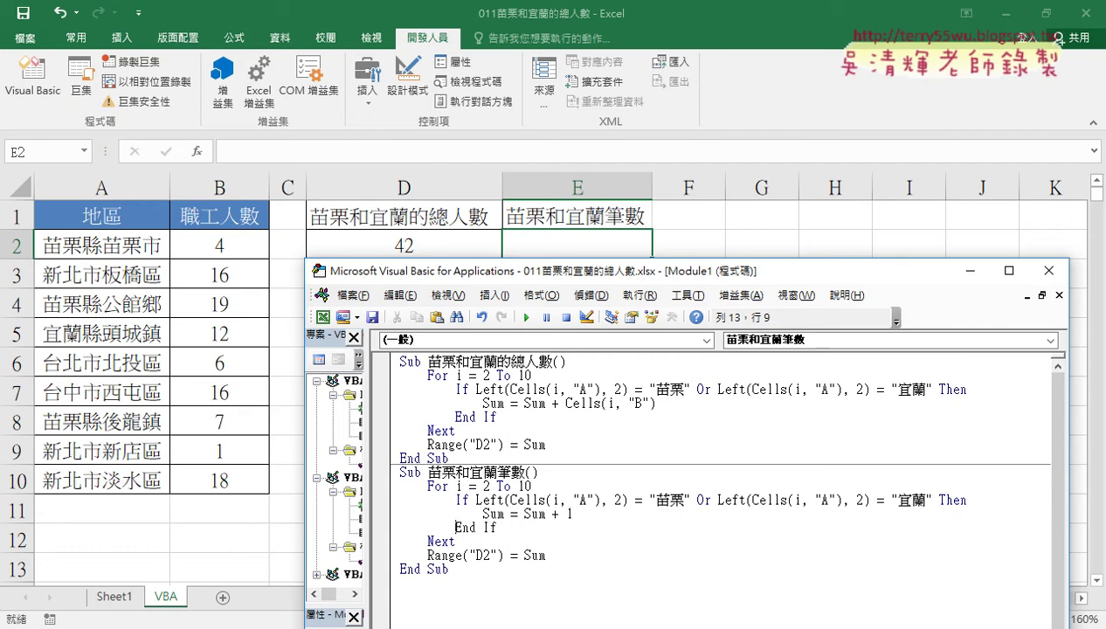
- Change the copy's output cell from Range("D2") to Range("E2")
key("Down")
key("Down")
key("Left")
key("shift+Right")
type("E")
- Run the 苗栗和宜蘭筆數 macro, writing the count 4 into E2
left_click(486, 524)
left_click(527, 317)
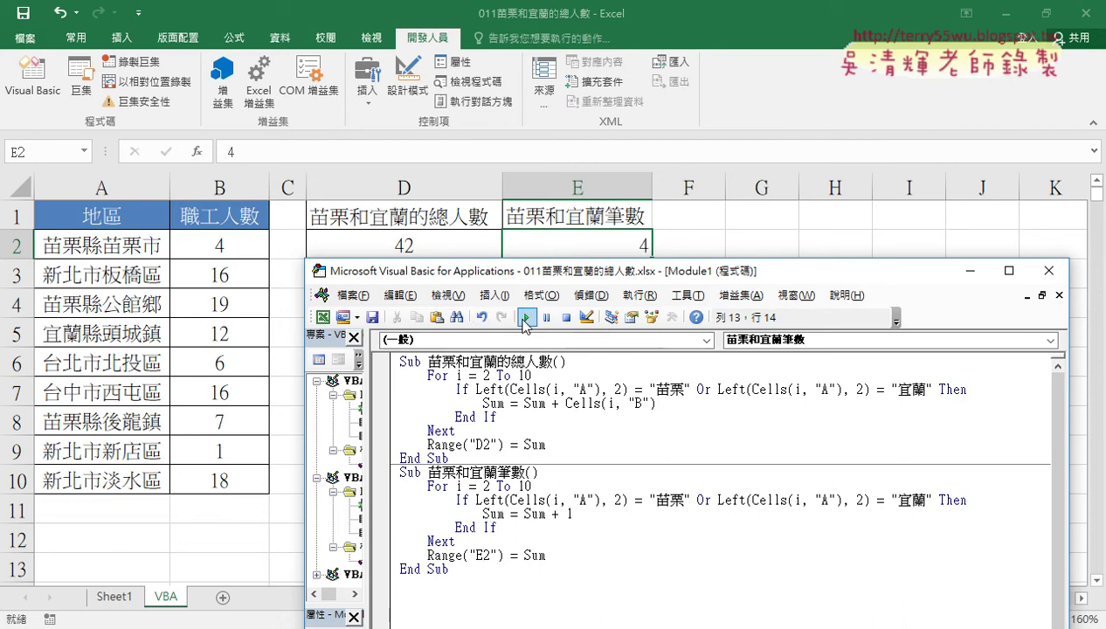